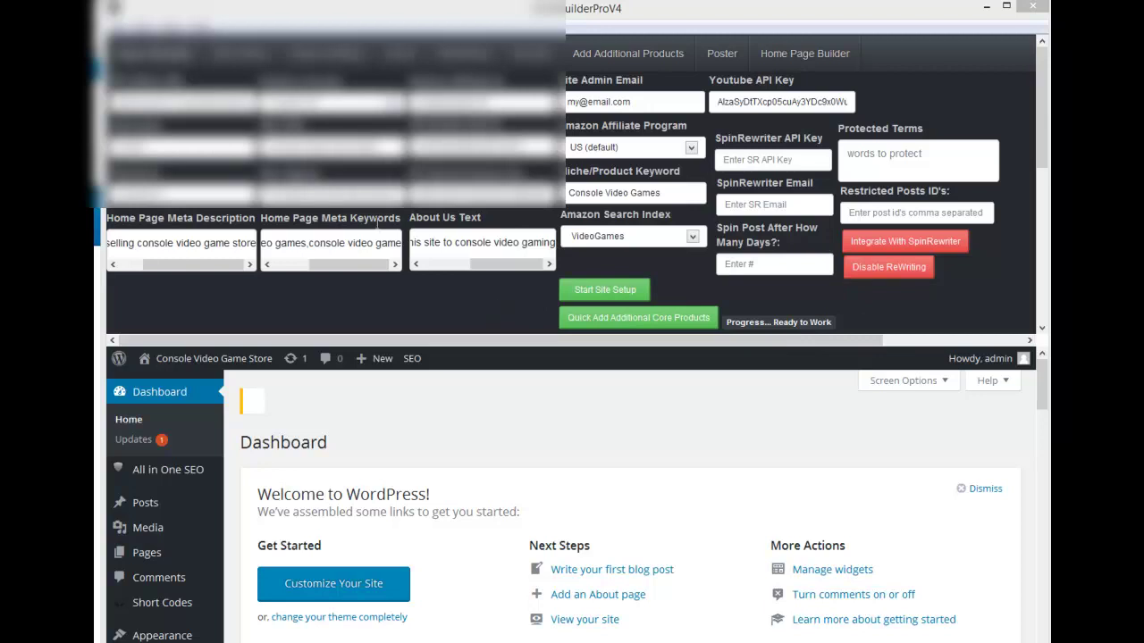
# Step: Browse the builder's main setup, design, social, security and additional products sections to see what each offers
pyautogui.click(326, 54)
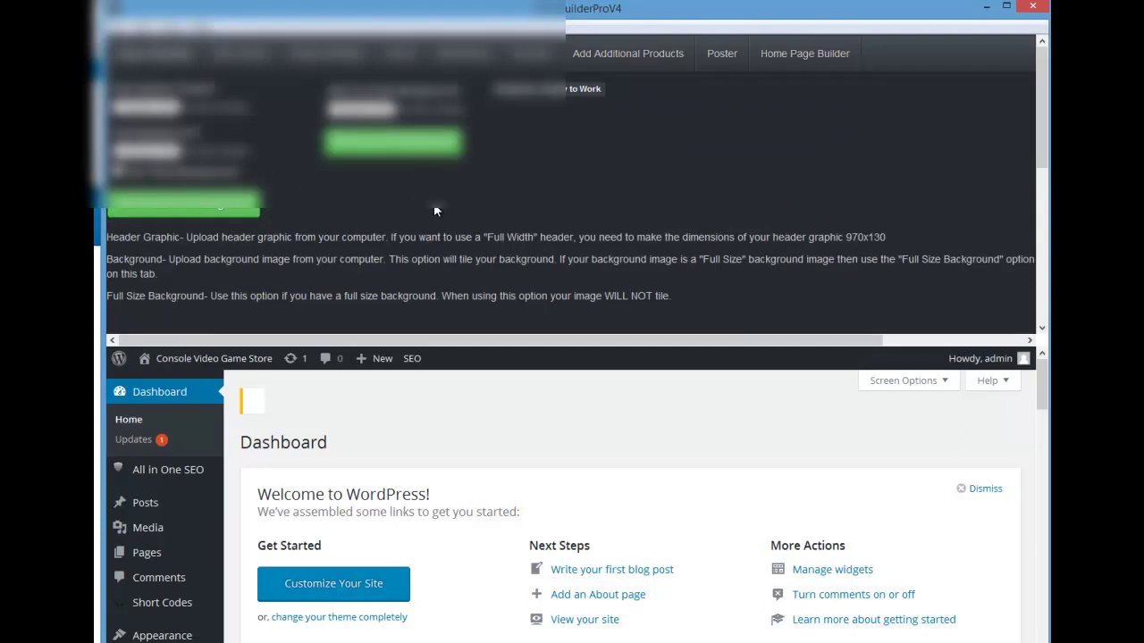
pyautogui.click(463, 53)
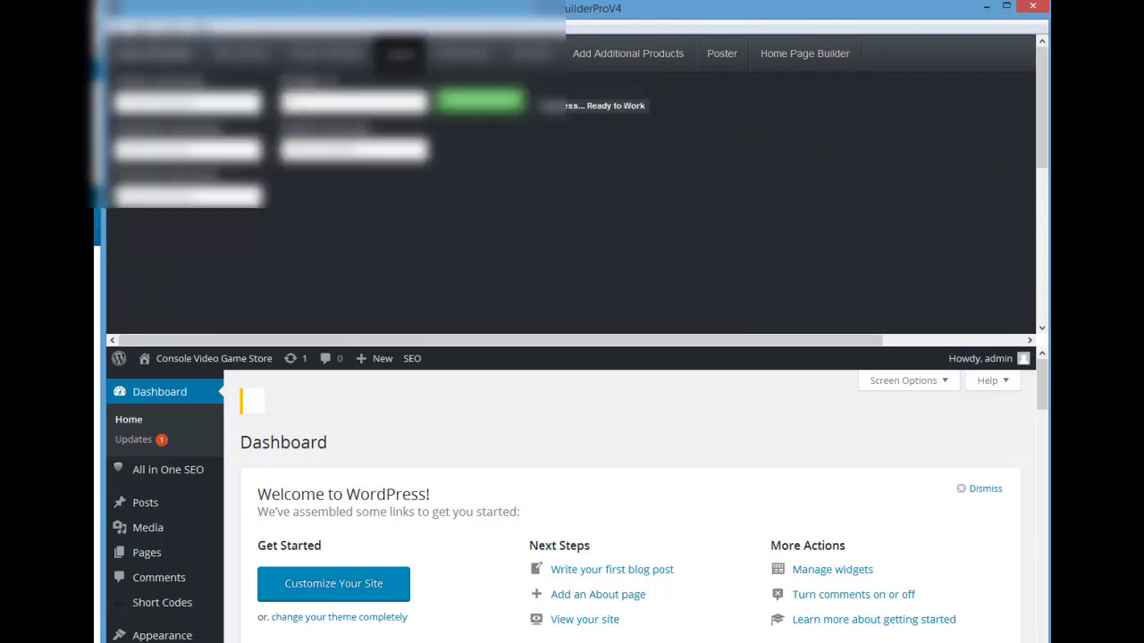
pyautogui.click(530, 54)
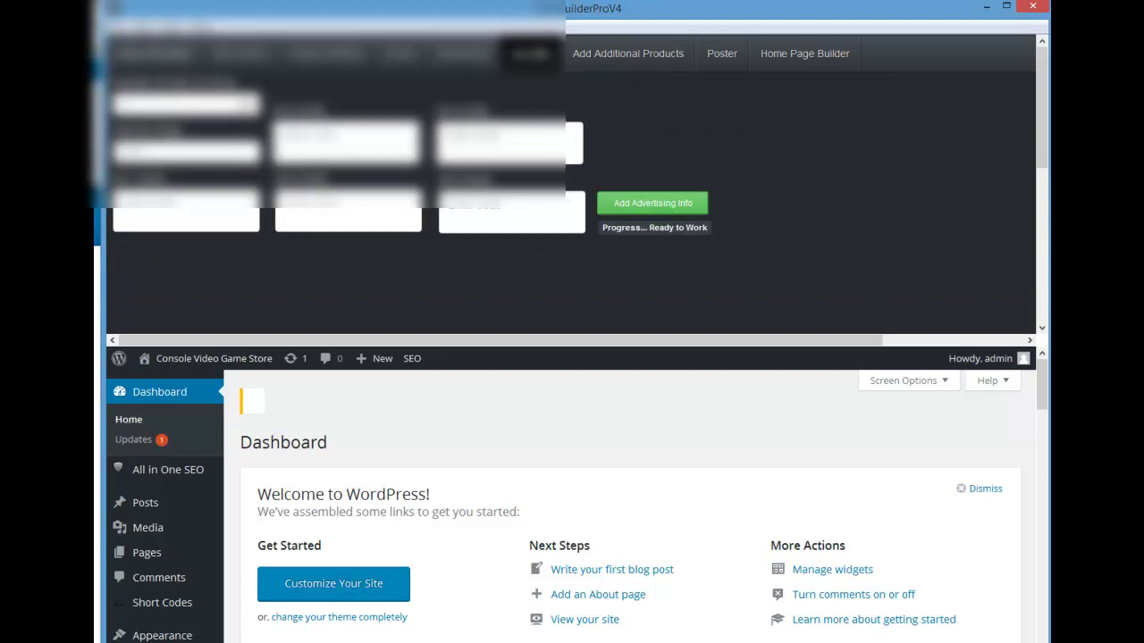
pyautogui.click(594, 56)
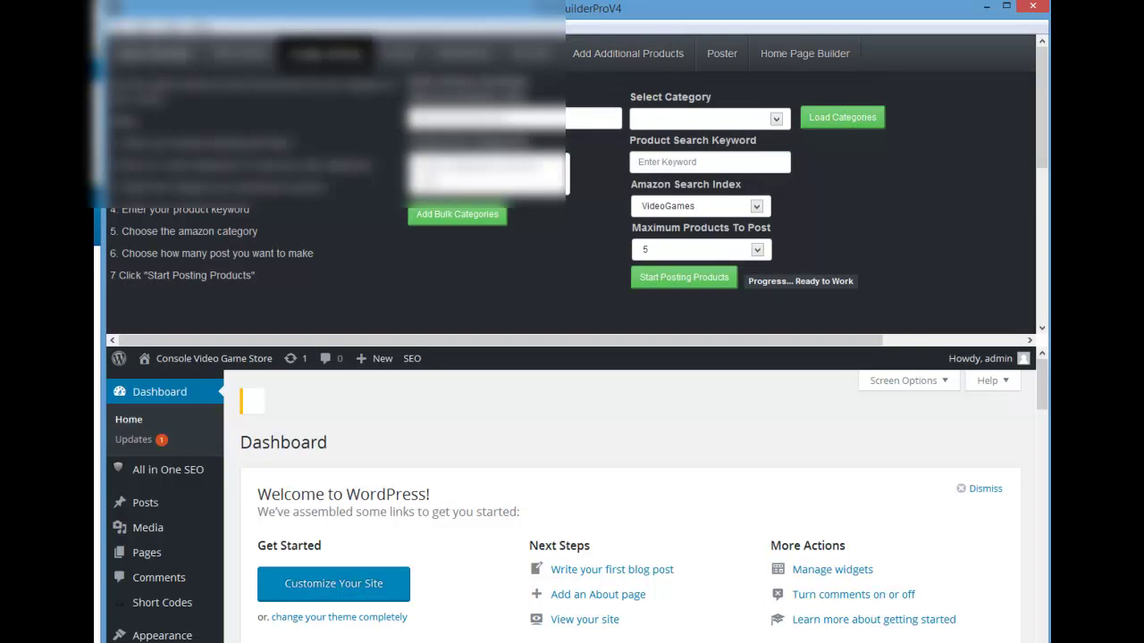
pyautogui.click(327, 54)
pyautogui.click(237, 54)
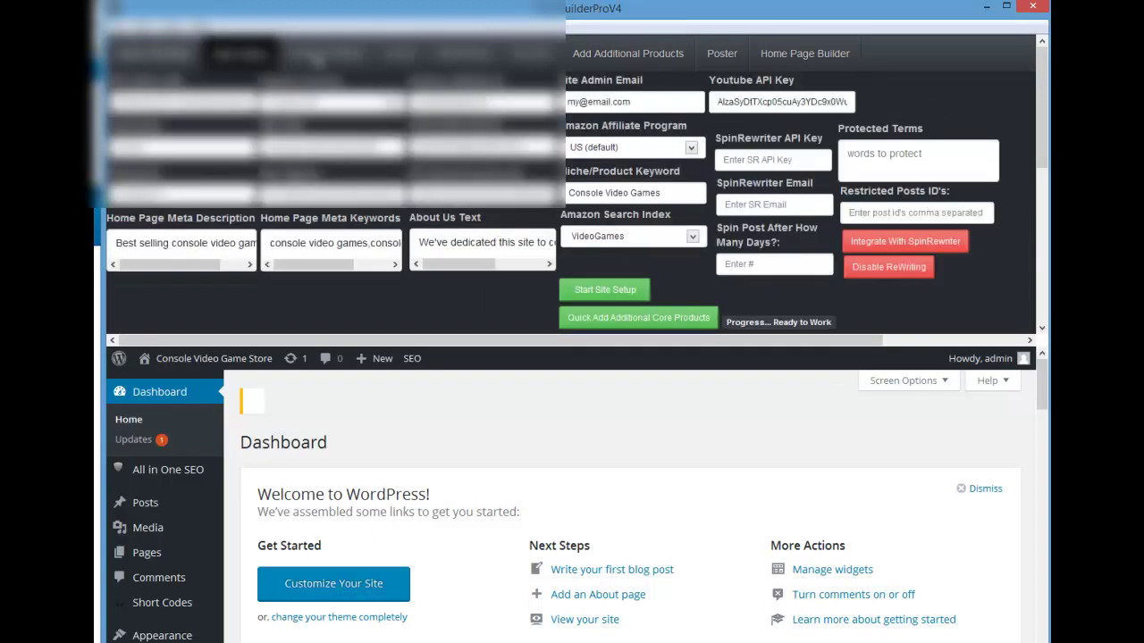
pyautogui.click(327, 56)
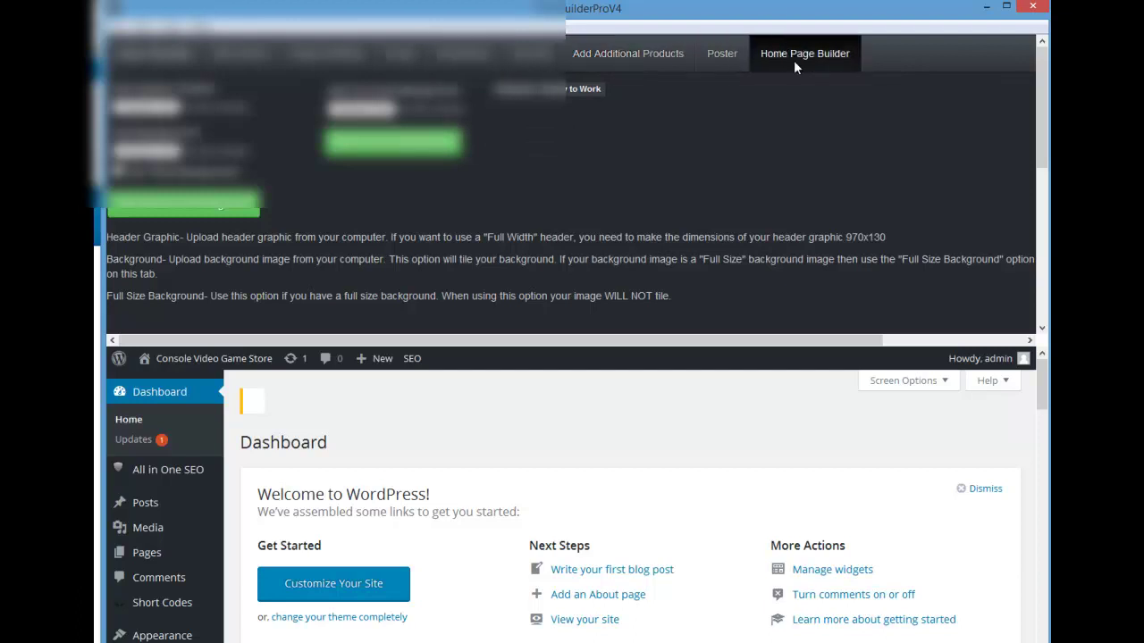
pyautogui.click(248, 61)
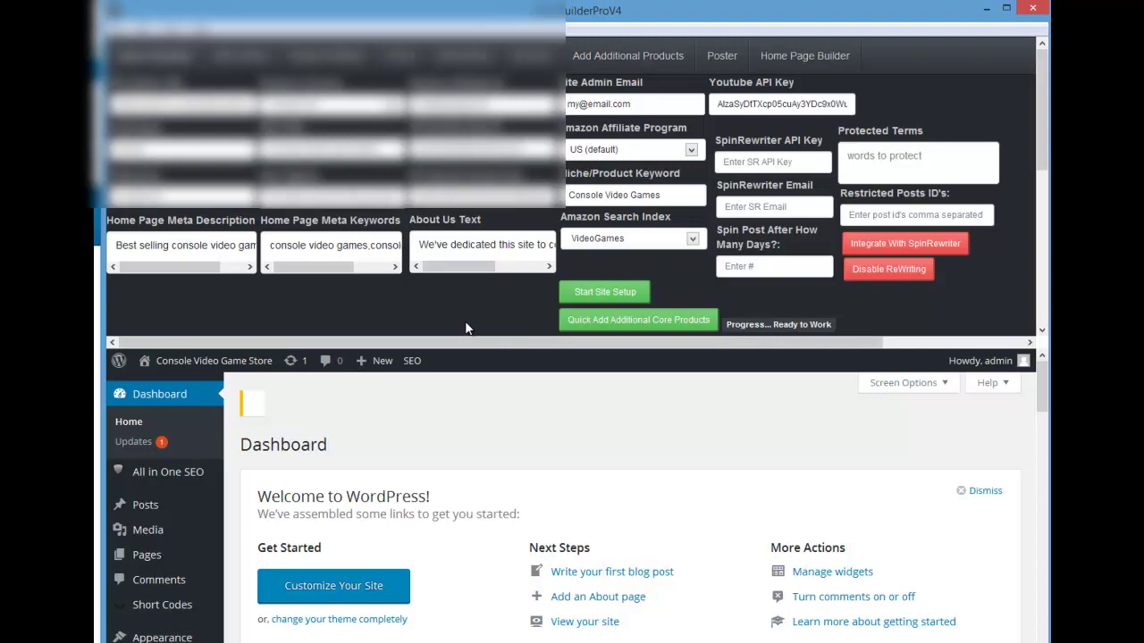
# Step: Examine the main setup form, including the niche/product keyword and the SpinRewriter API key field
pyautogui.moveTo(672, 201)
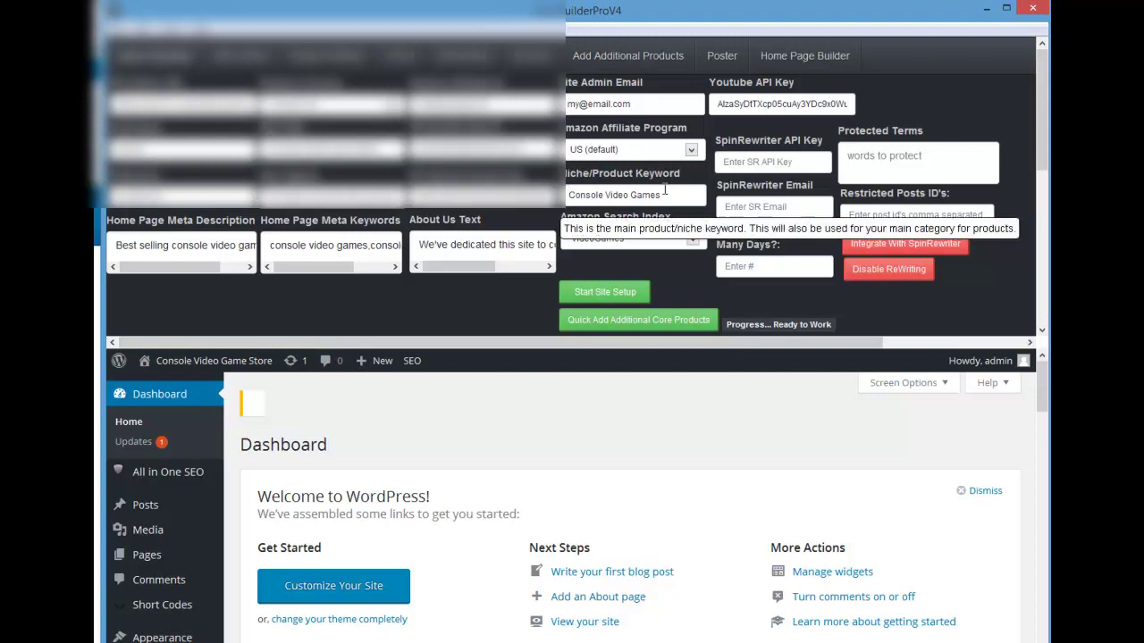
pyautogui.click(573, 195)
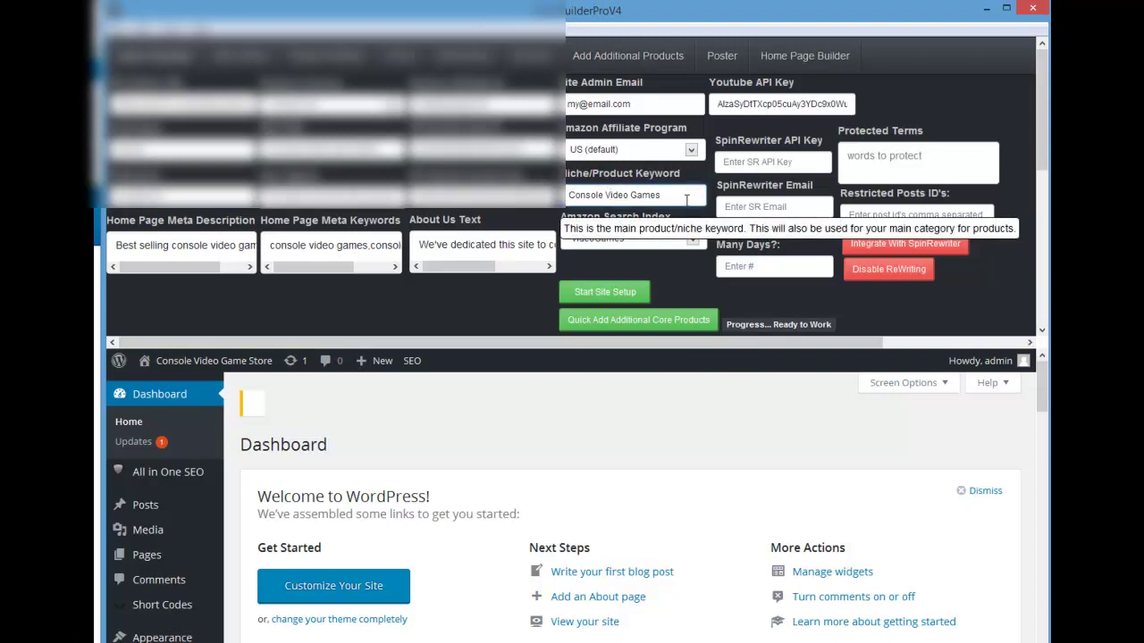
pyautogui.moveTo(663, 195); pyautogui.dragTo(561, 196)
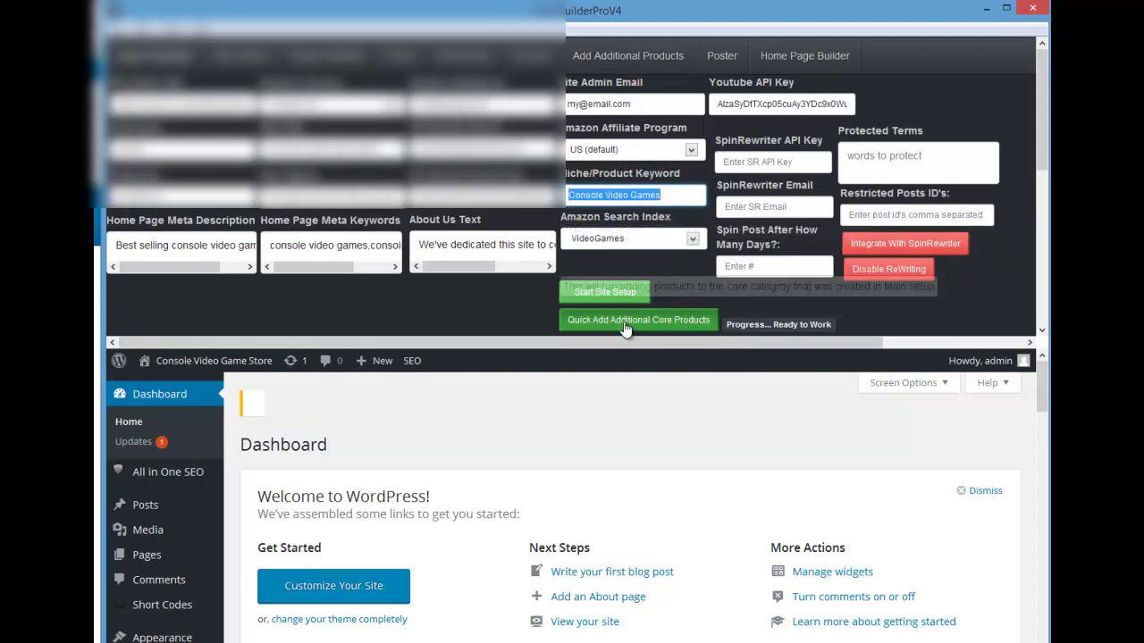
pyautogui.click(513, 310)
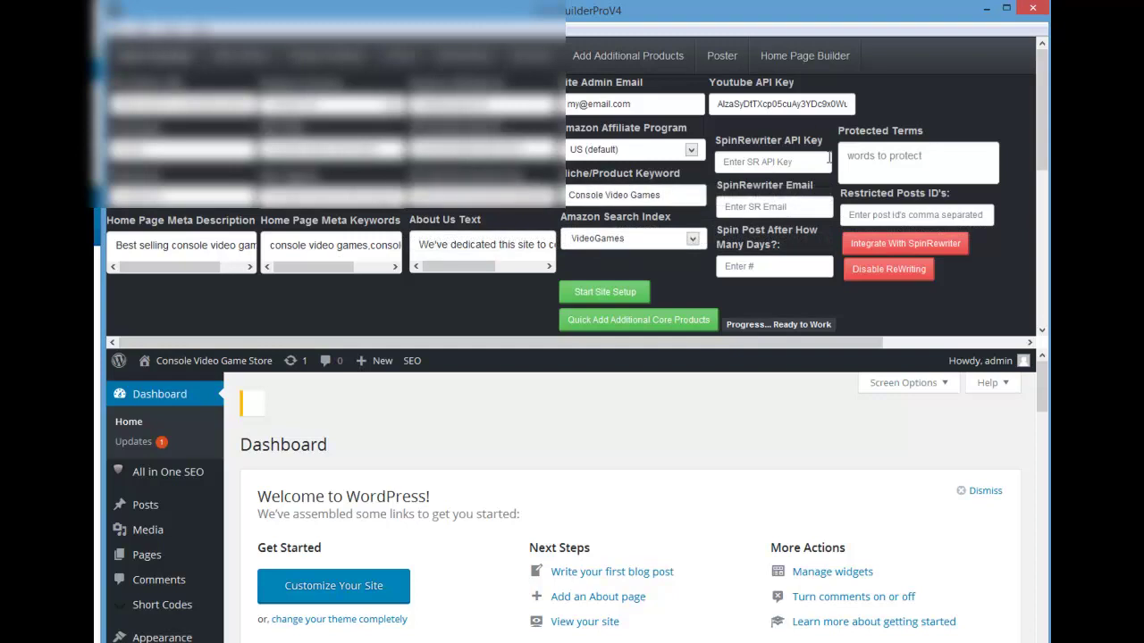
pyautogui.click(782, 162)
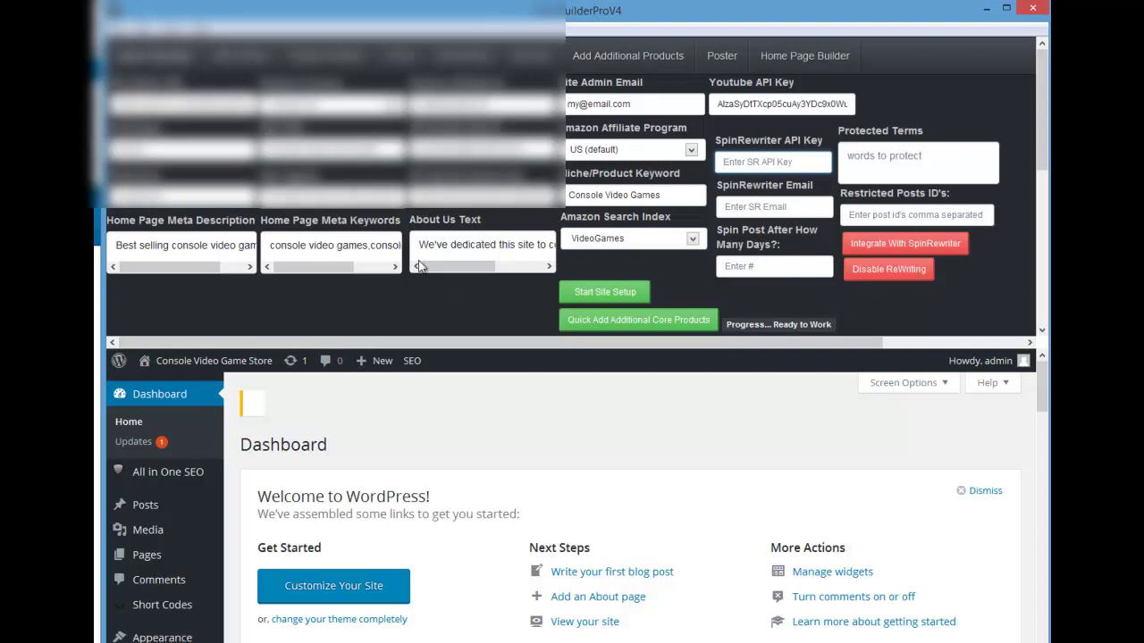
# Step: Examine the design, social, advertising and security settings, including the ad count choices, ad code fields and whitelisted IP field
pyautogui.click(324, 56)
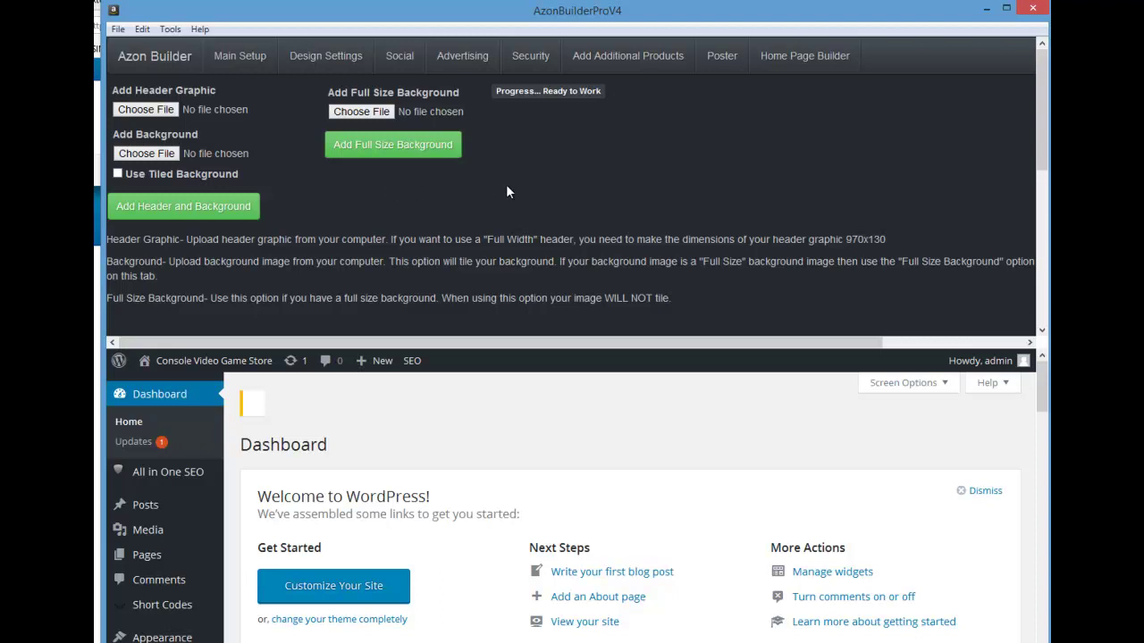
pyautogui.click(399, 55)
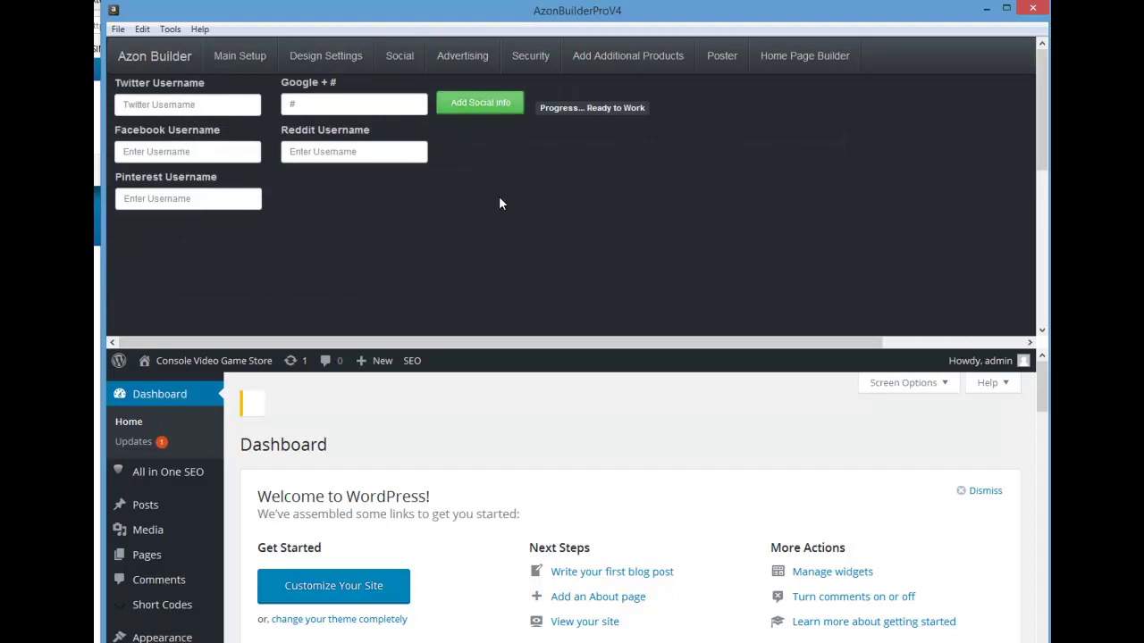
pyautogui.click(471, 65)
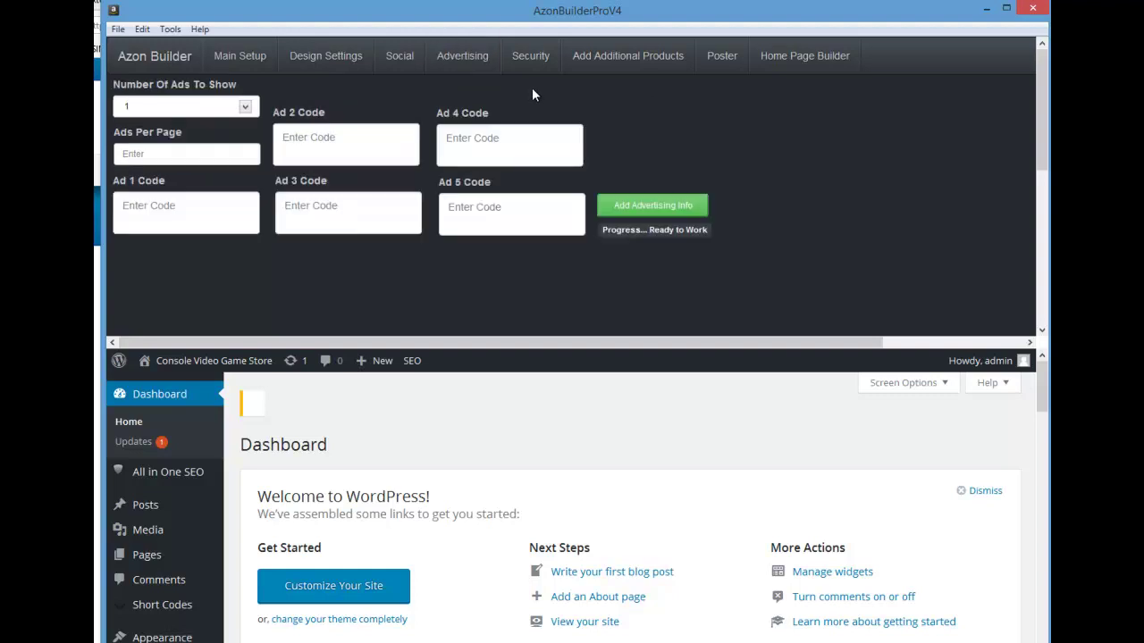
pyautogui.click(245, 107)
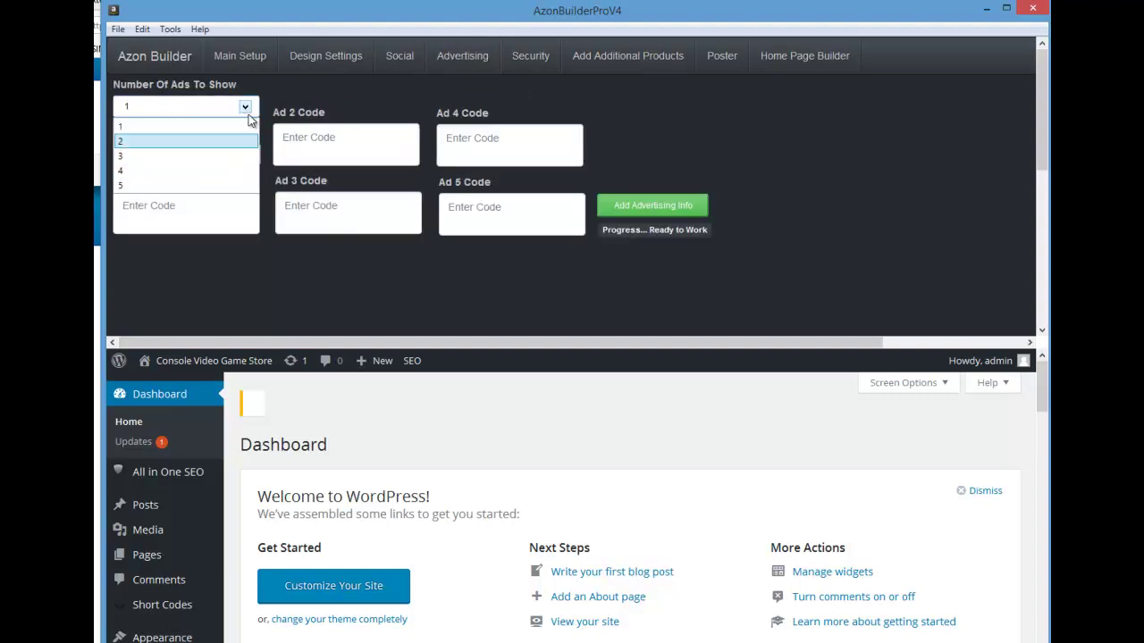
pyautogui.click(143, 126)
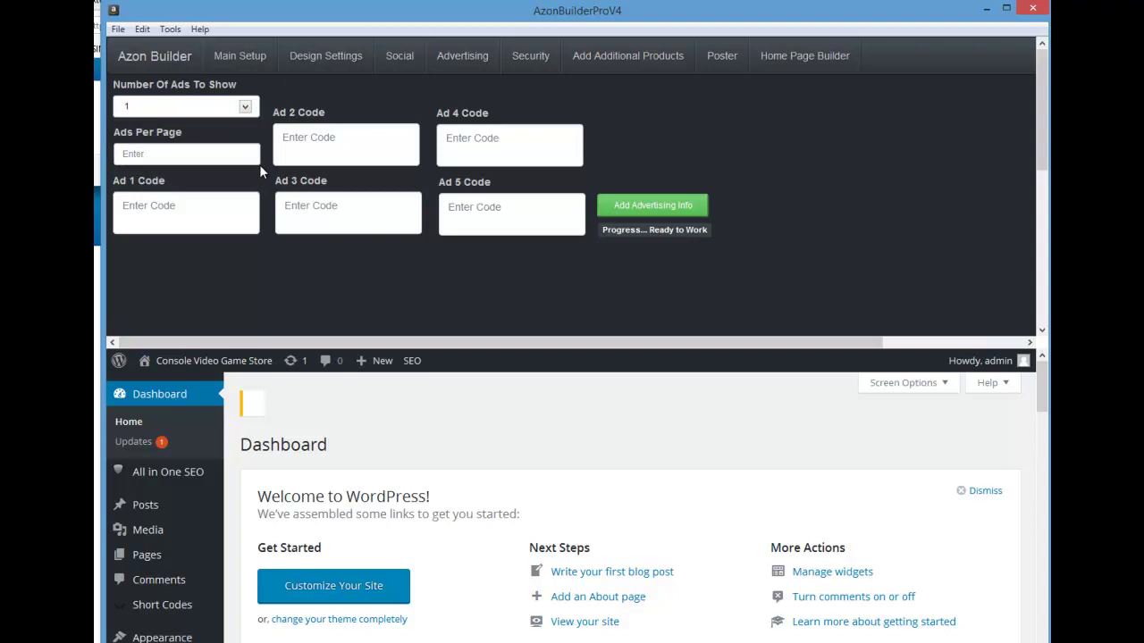
pyautogui.click(156, 154)
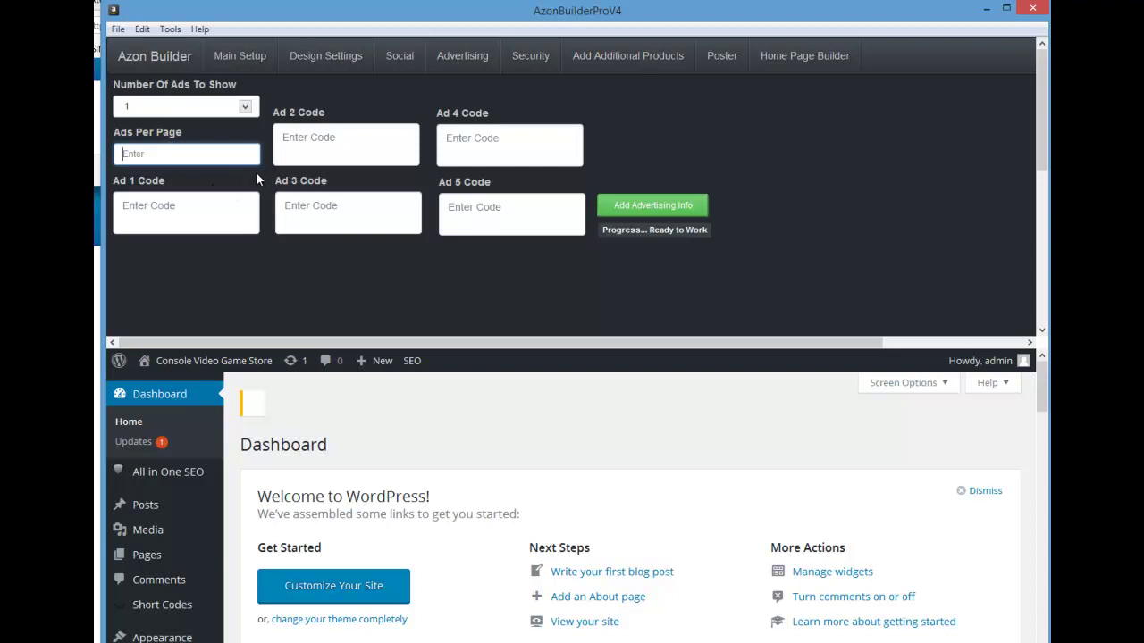
pyautogui.click(200, 214)
pyautogui.click(312, 141)
pyautogui.click(336, 221)
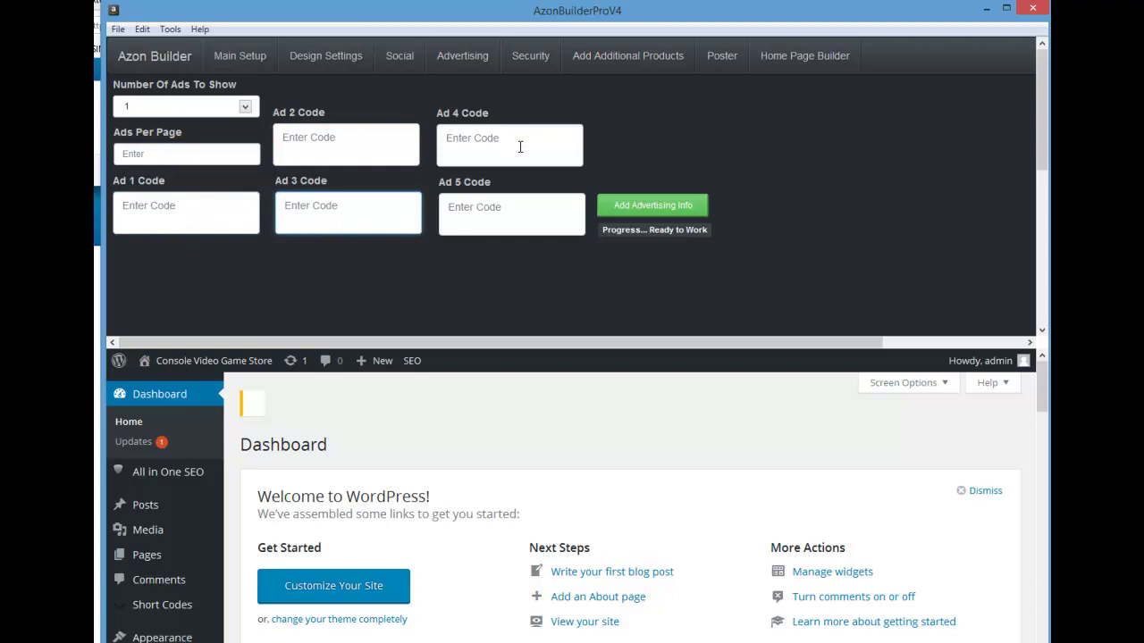
pyautogui.click(495, 206)
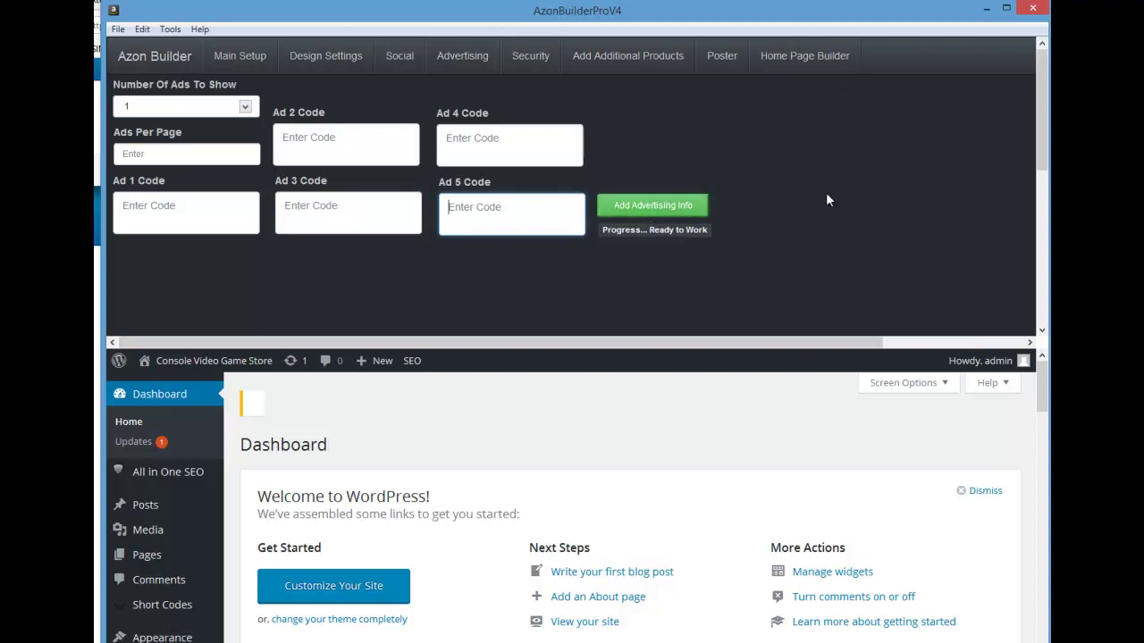
pyautogui.click(530, 55)
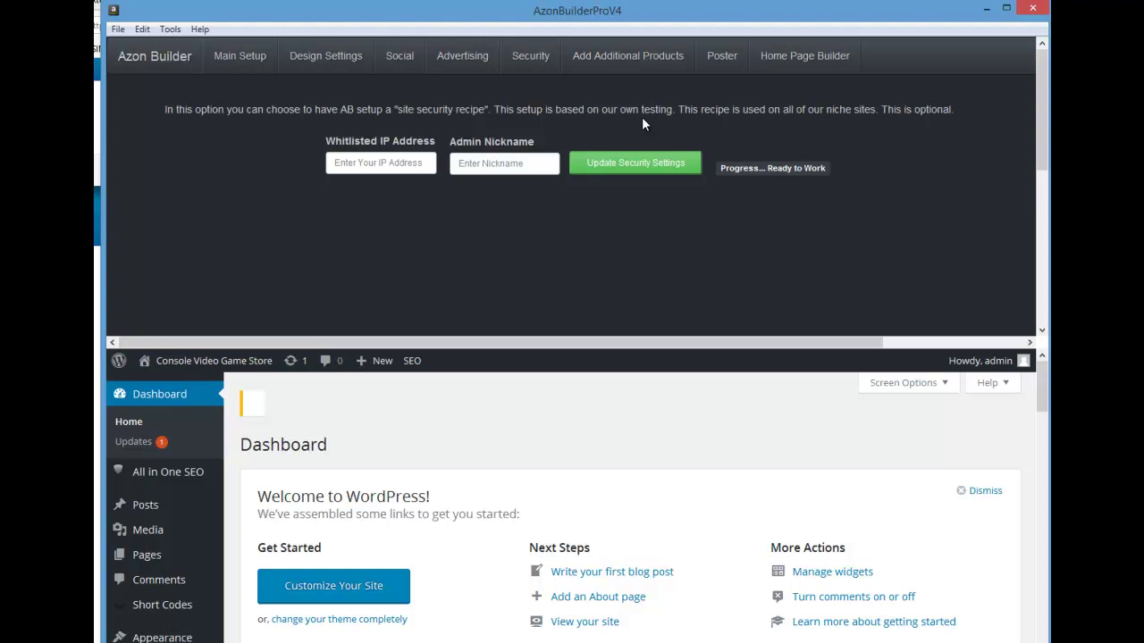
pyautogui.click(417, 157)
# Step: Copy the site URL from the main setup into the domain field for adding additional products
pyautogui.click(631, 55)
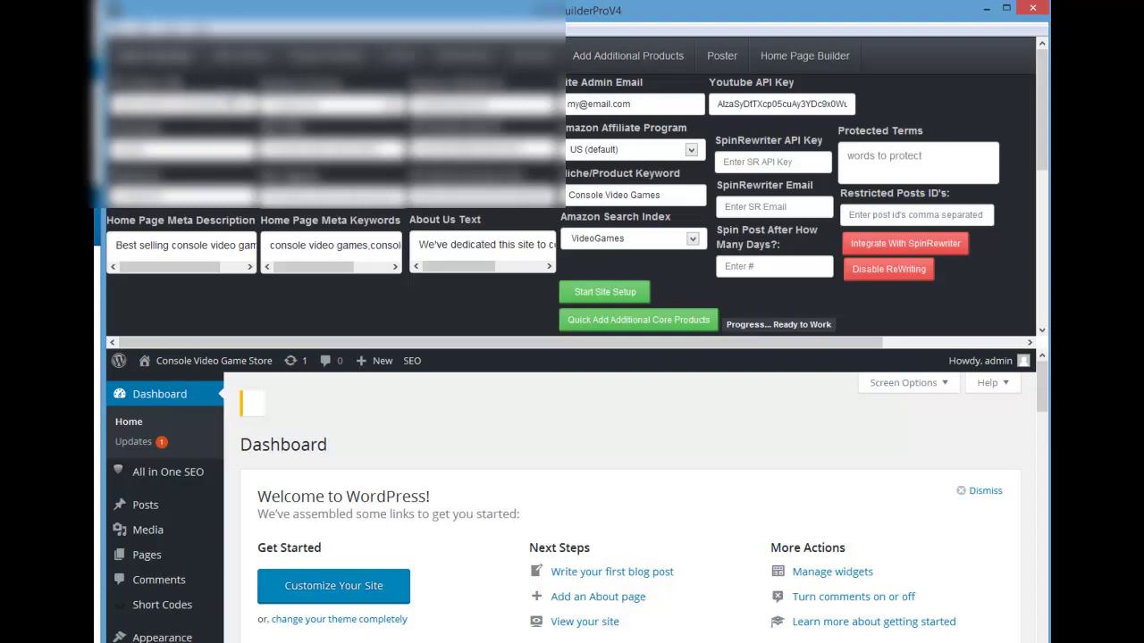
pyautogui.click(621, 56)
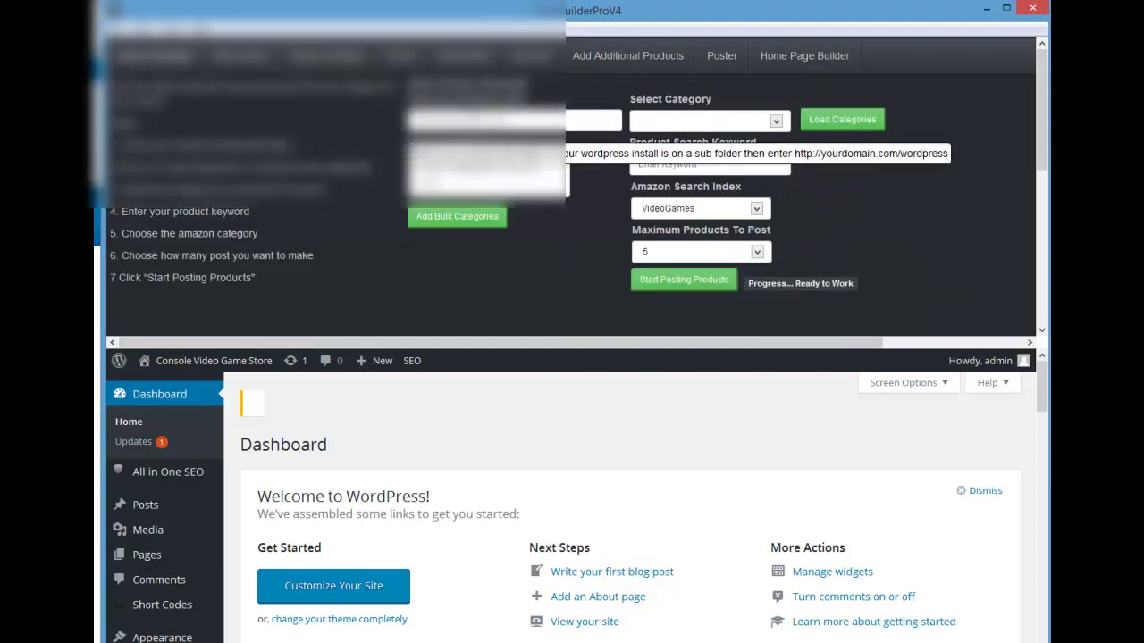
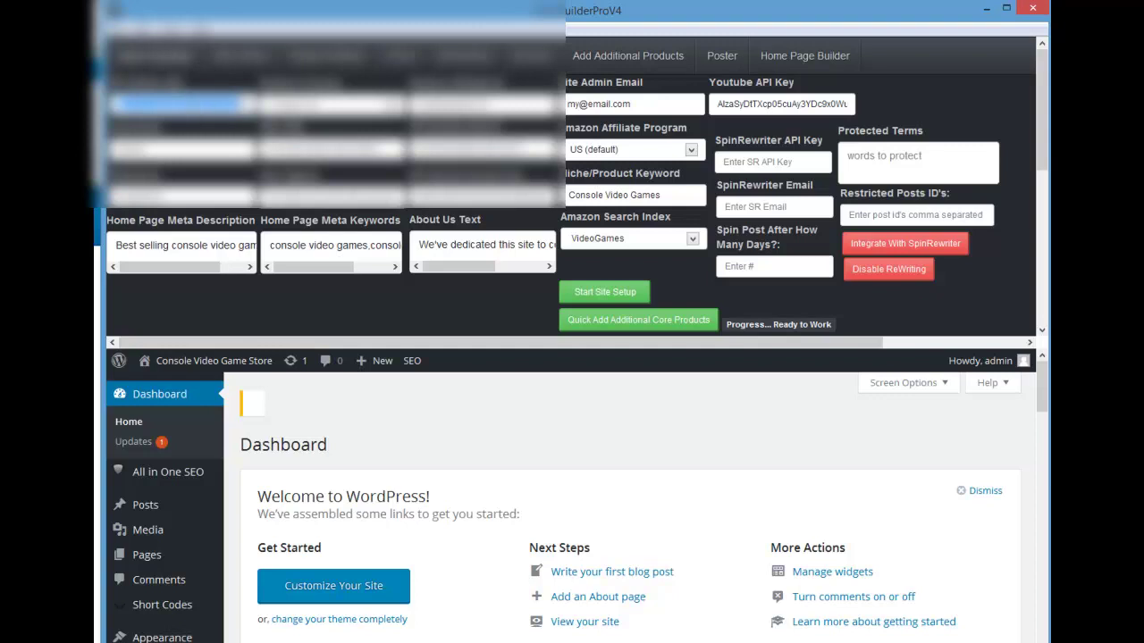
pyautogui.click(608, 59)
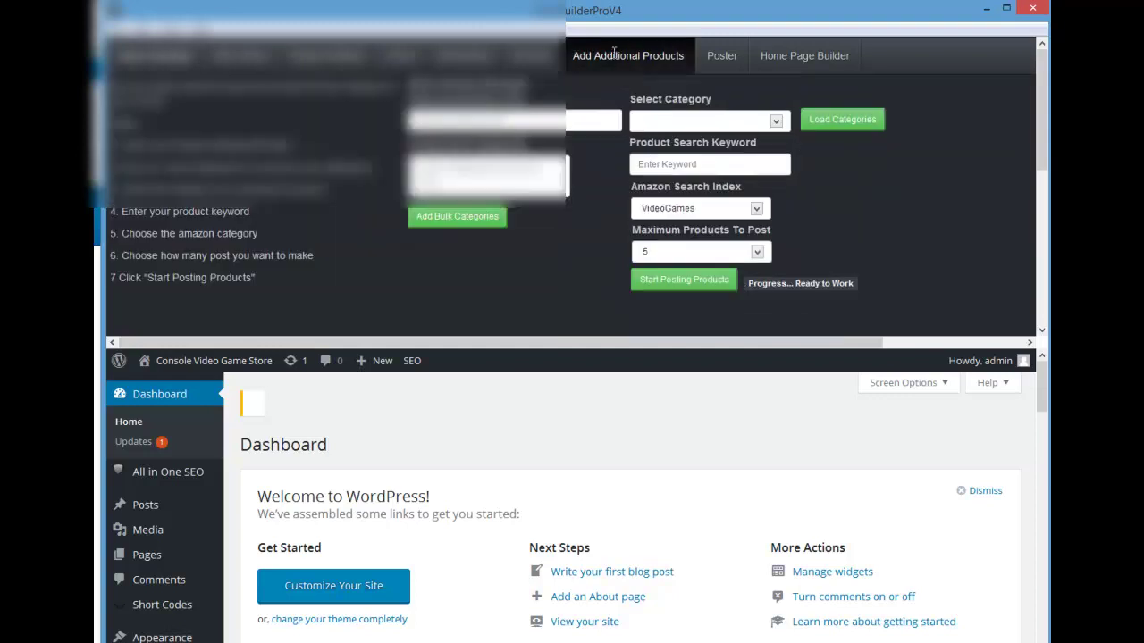
pyautogui.click(500, 120)
pyautogui.hotkey('ctrl', 'v')
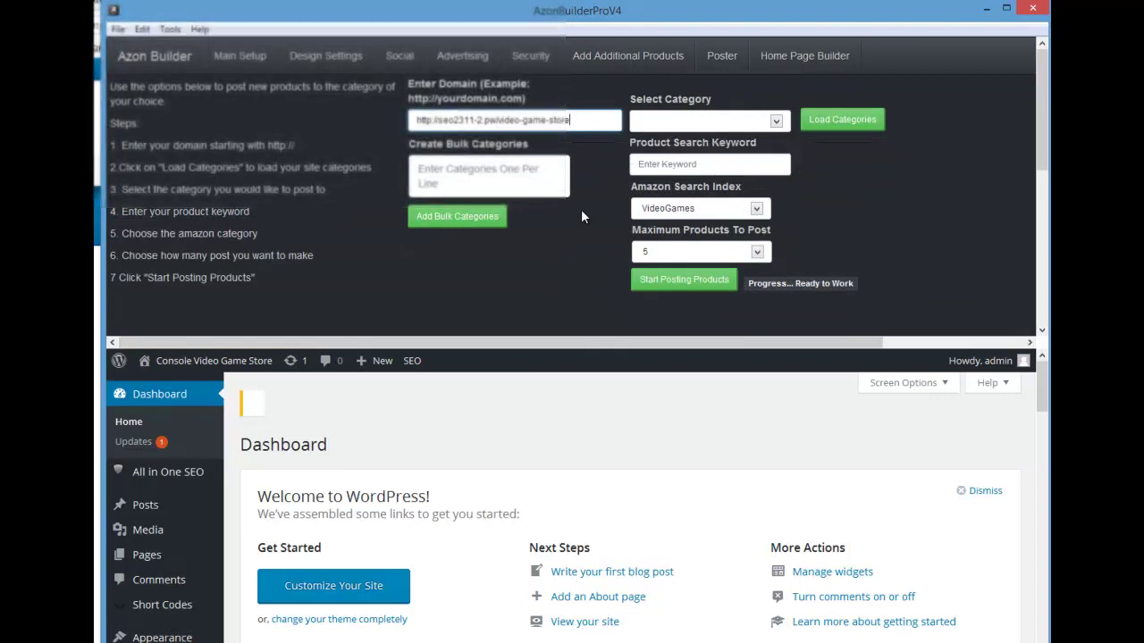
# Step: Create the bulk categories Playstation 4, Xbox One and Nintendo Wii, one per line, and add them to the site
pyautogui.click(473, 169)
pyautogui.write('P')
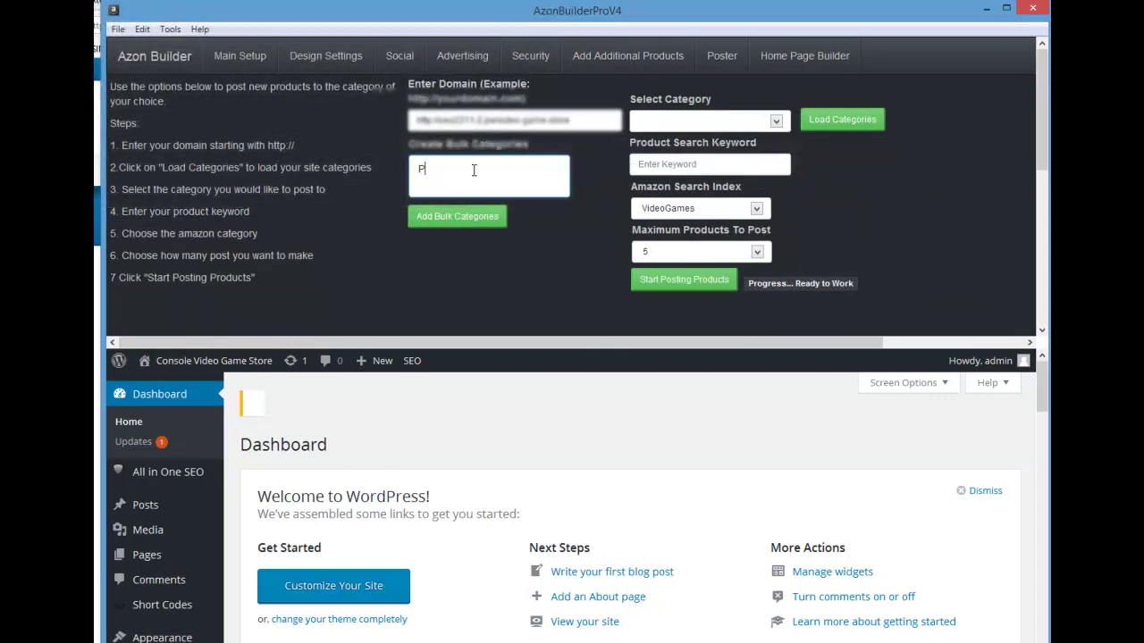
pyautogui.write('laystation 3')
pyautogui.write('X')
pyautogui.write('box')
pyautogui.write(' One')
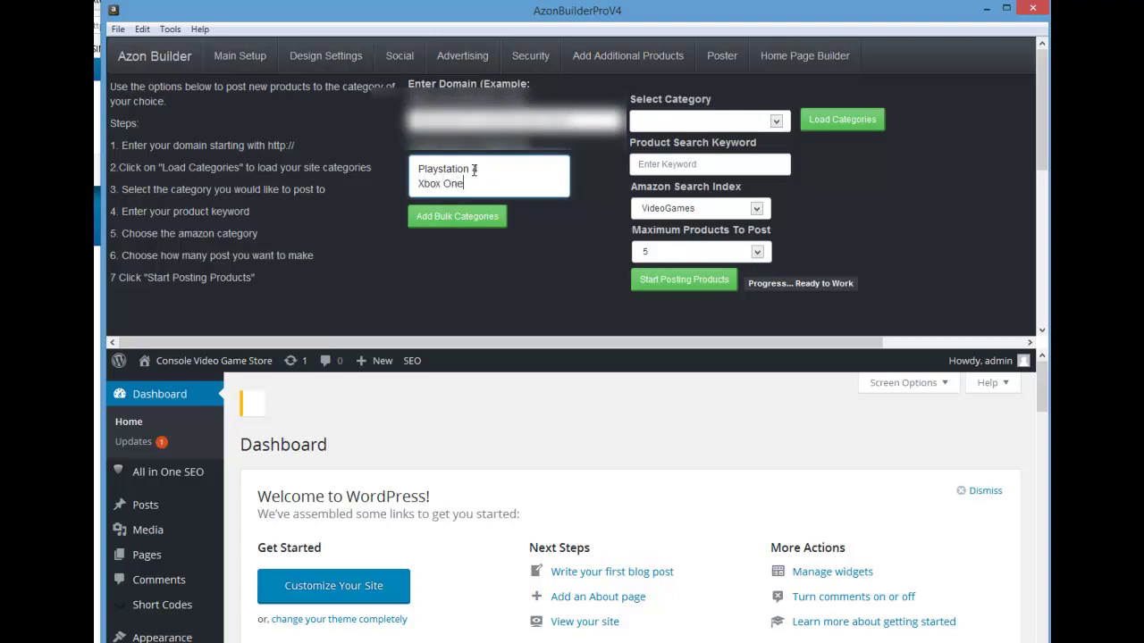
pyautogui.press('Return')
pyautogui.write('Nin')
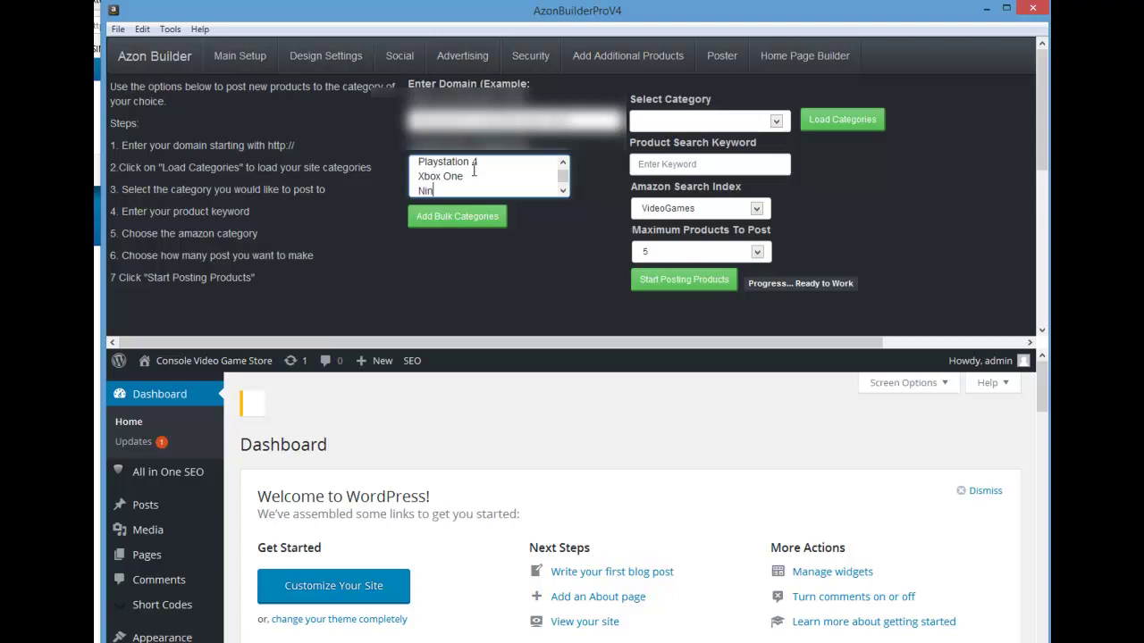
pyautogui.write('tendo Wii')
pyautogui.click(461, 216)
pyautogui.click(449, 223)
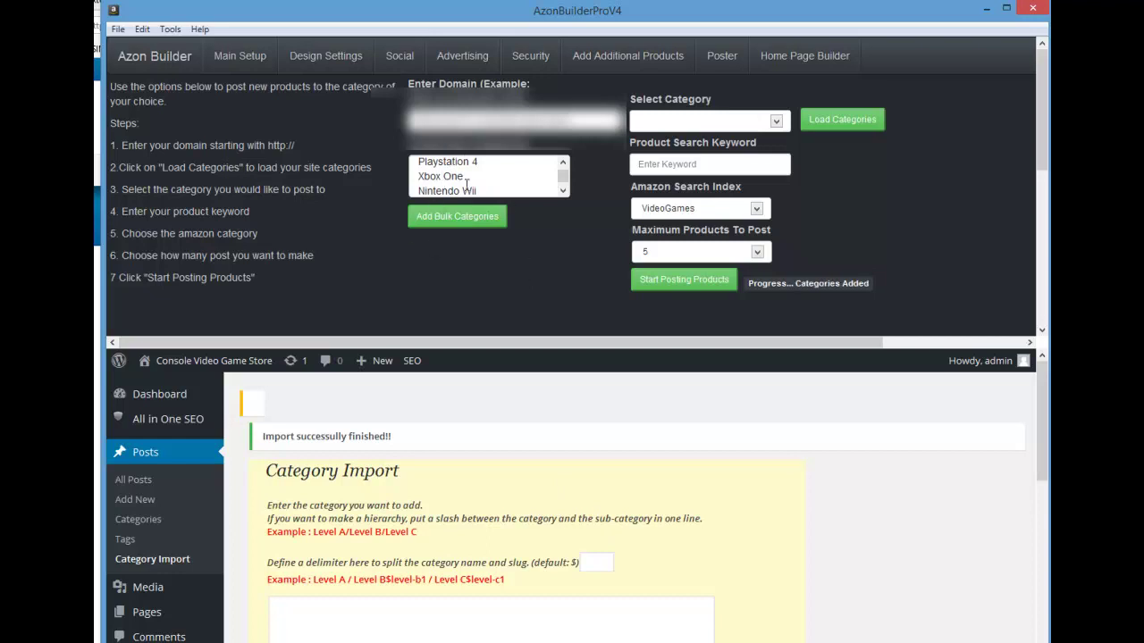
# Step: Load the site's categories and select Playstation 4 as the category for the new products
pyautogui.click(851, 126)
pyautogui.click(779, 127)
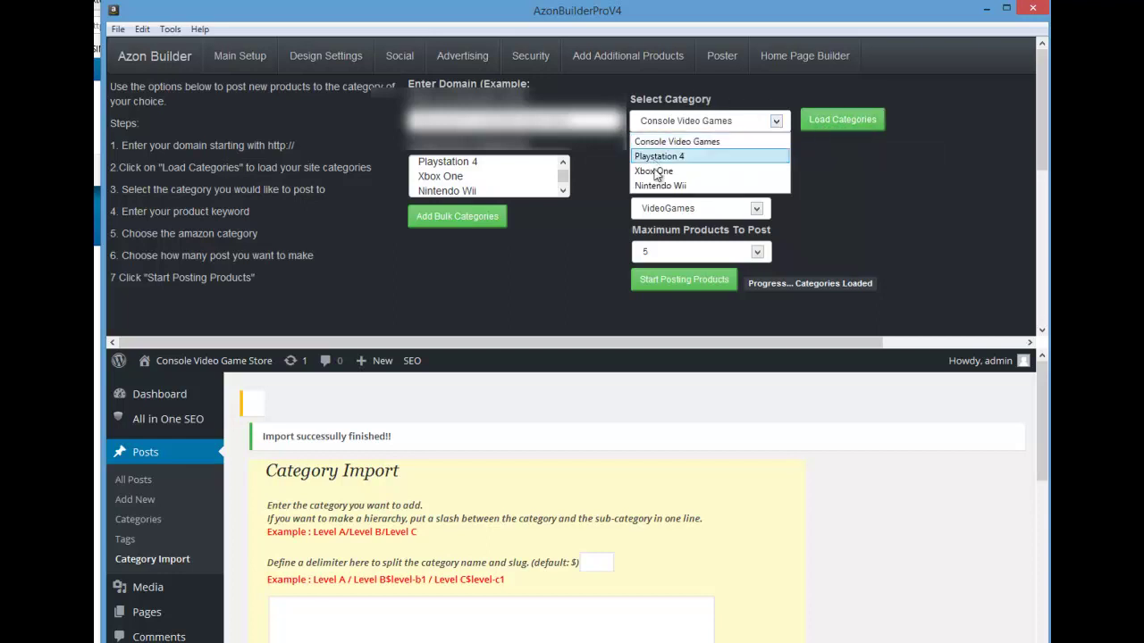
pyautogui.click(896, 167)
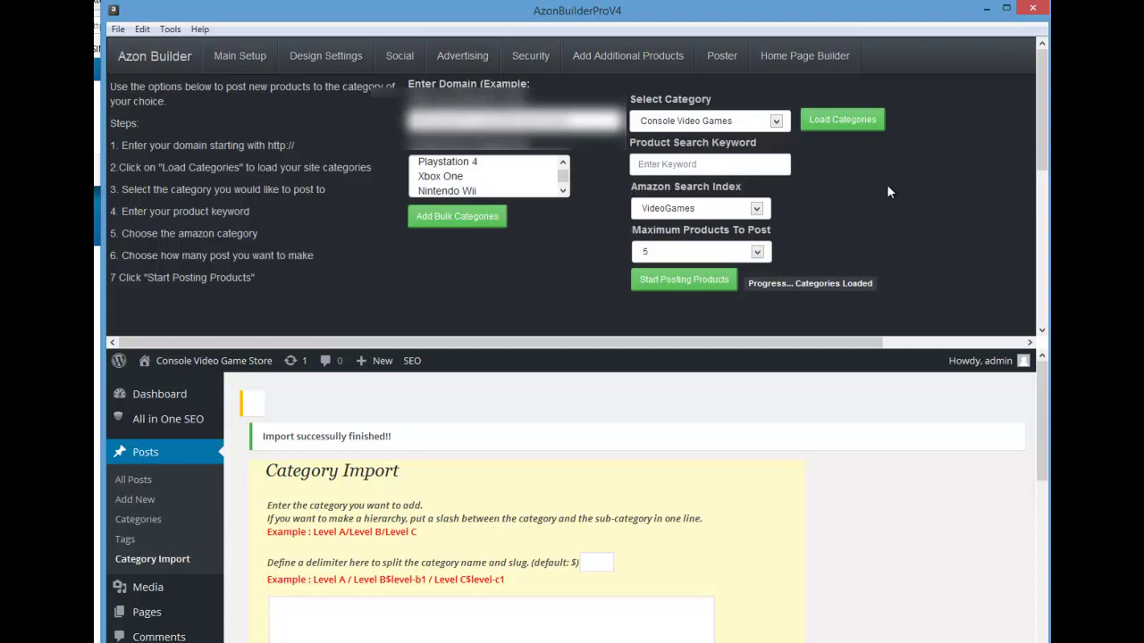
pyautogui.click(775, 122)
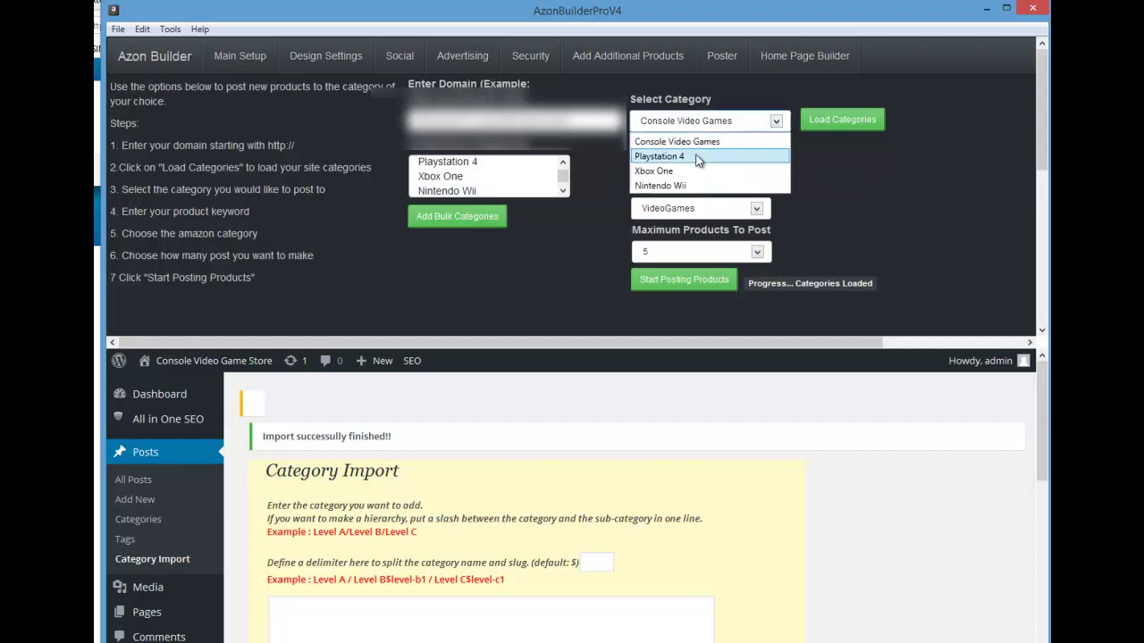
pyautogui.click(697, 156)
# Step: Set the product search keyword to "playstation 4 games" and the maximum products to post to 10
pyautogui.click(785, 169)
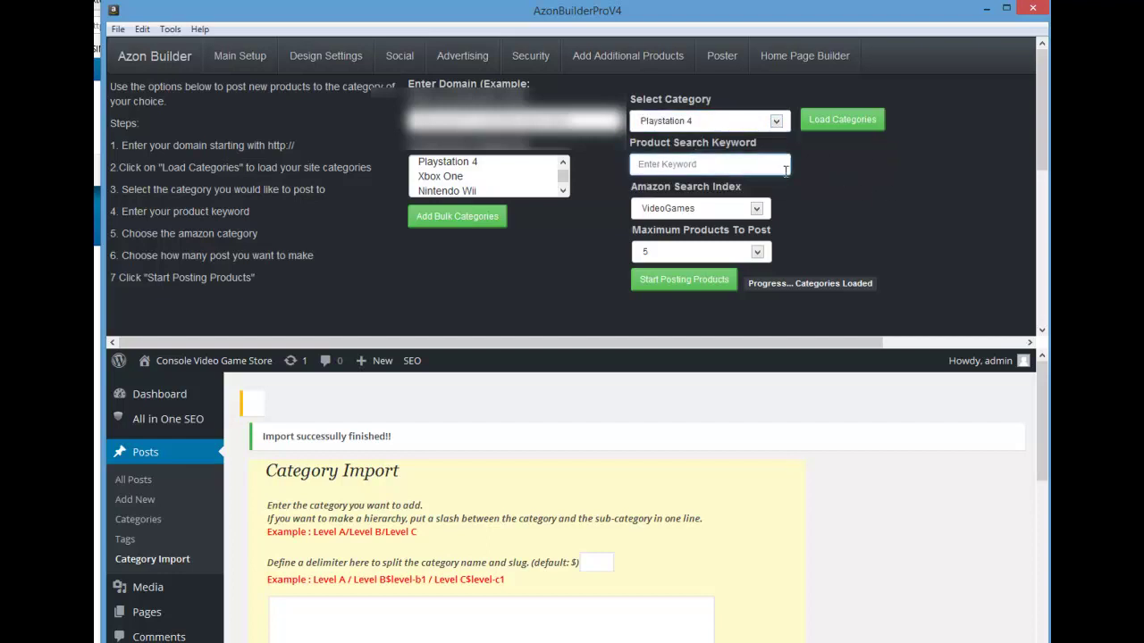
pyautogui.write('playstation 4 games')
pyautogui.click(759, 254)
pyautogui.click(677, 285)
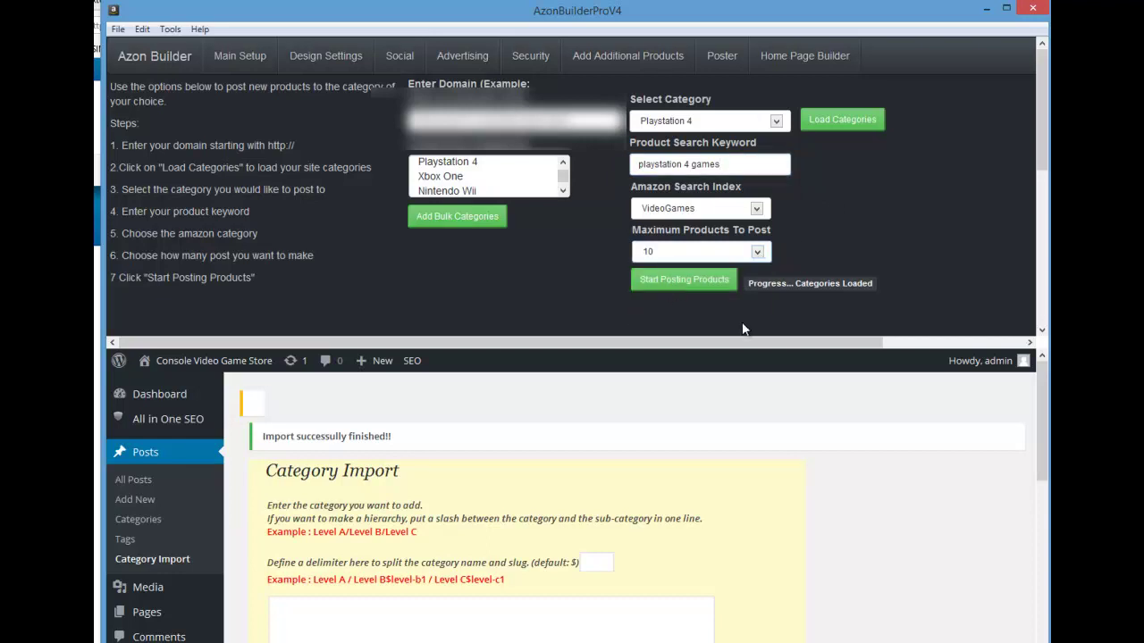
# Step: Start posting the products to the Playstation 4 category and open the Home Page Builder
pyautogui.click(688, 284)
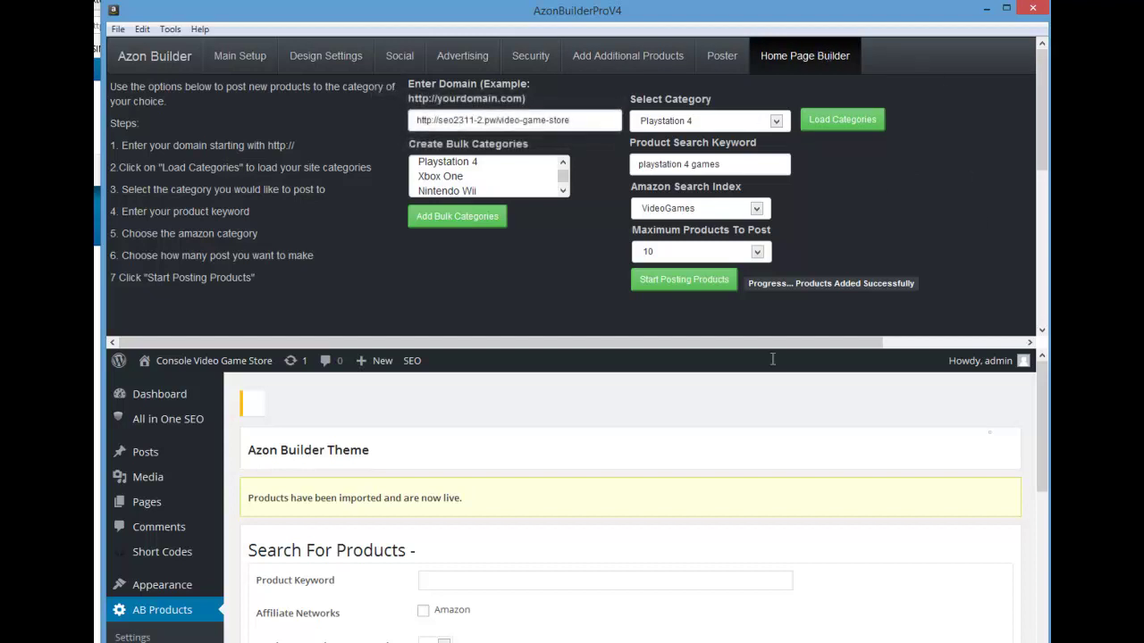
pyautogui.click(828, 55)
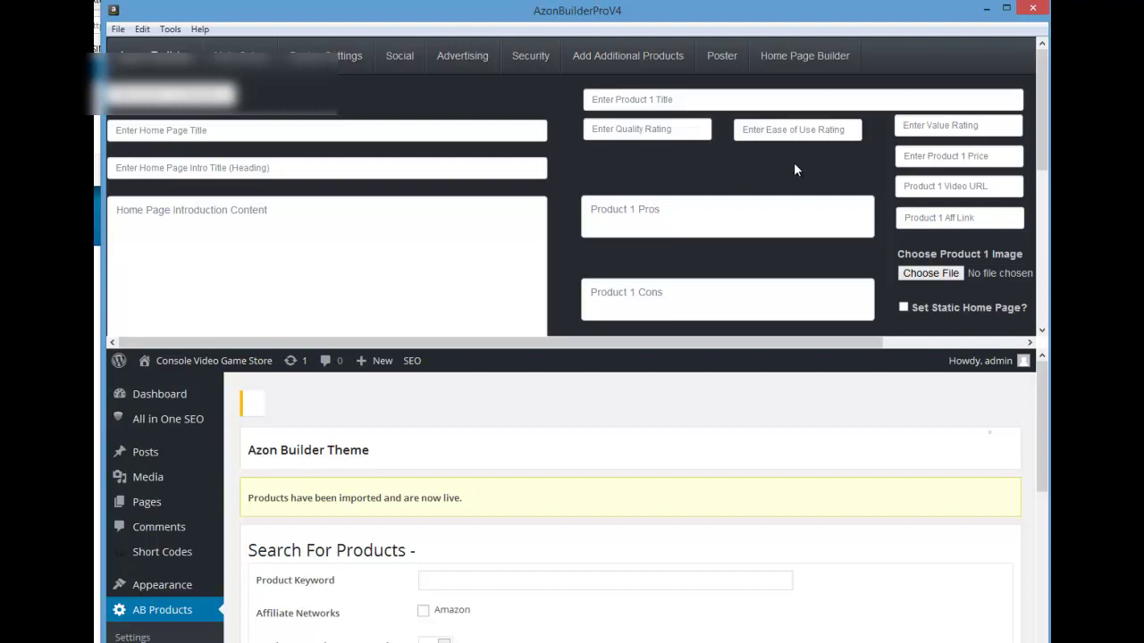
# Step: Copy the title "Maximize Your Gaming Experience With These Tips" from the generated article in the browser into the Poster's content title in AzonBuilderPro
pyautogui.click(732, 69)
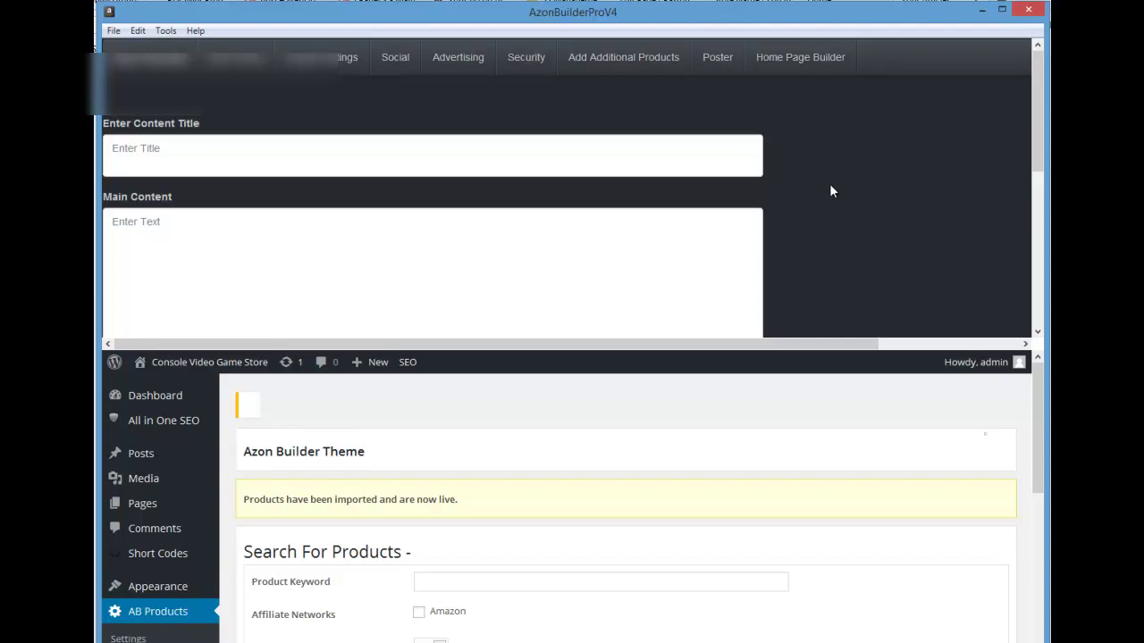
pyautogui.click(304, 163)
pyautogui.click(234, 239)
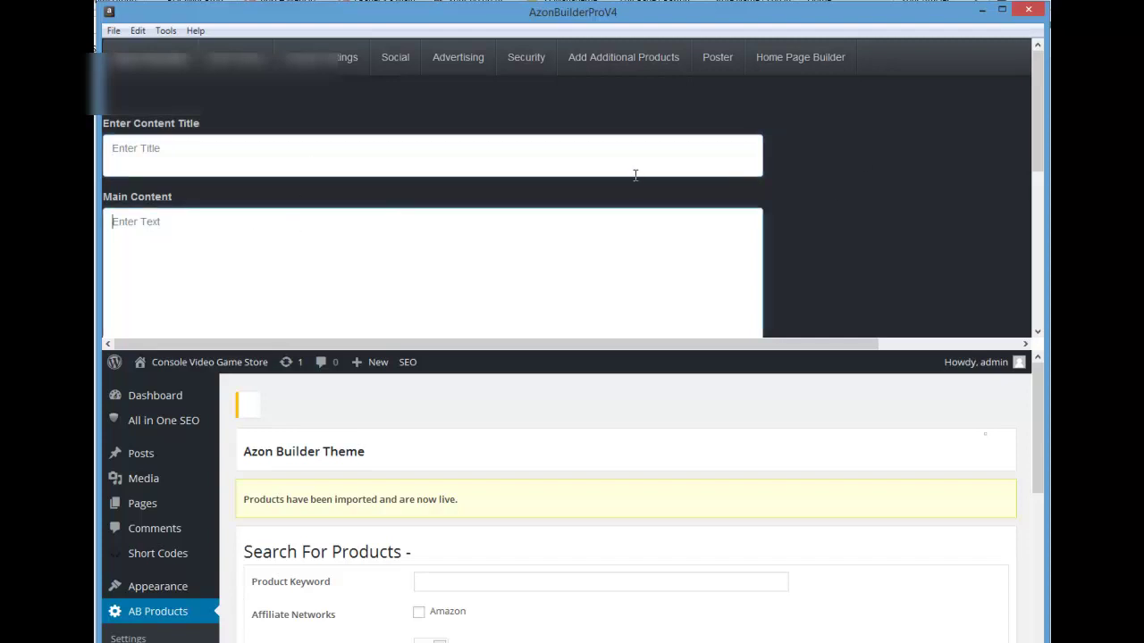
pyautogui.click(984, 11)
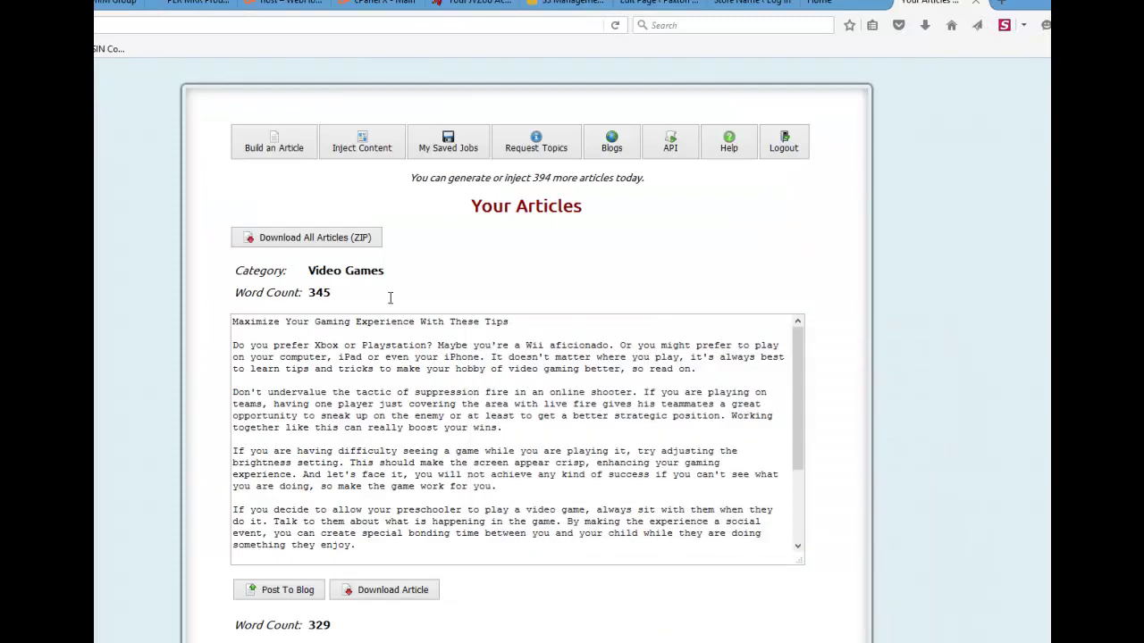
pyautogui.moveTo(232, 322); pyautogui.dragTo(518, 333)
pyautogui.hotkey('ctrl', 'c')
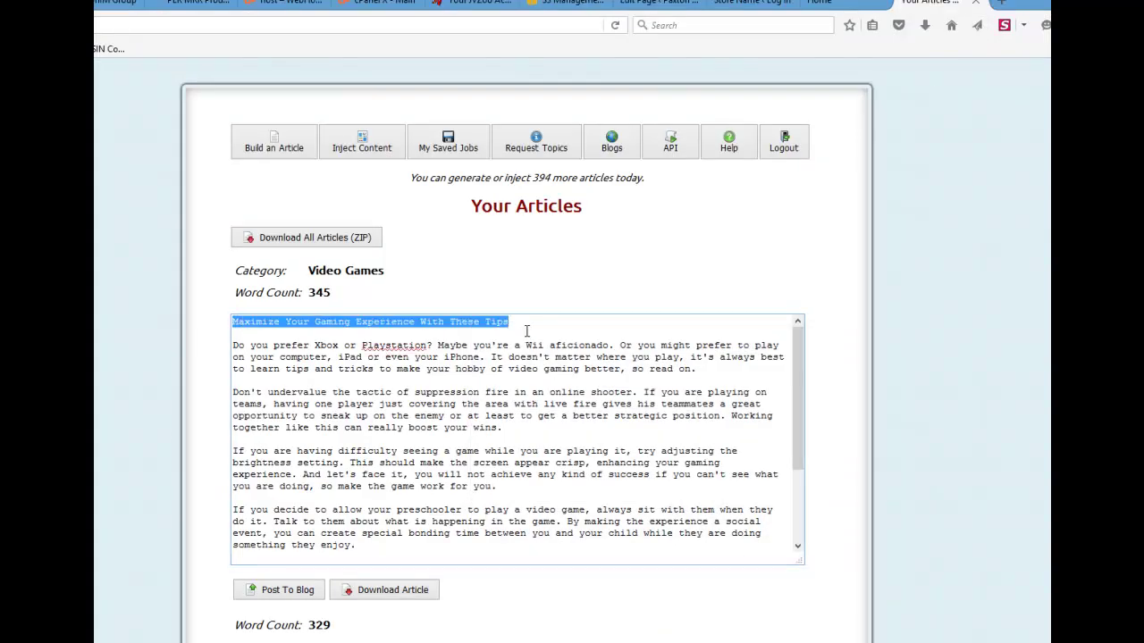
pyautogui.click(629, 339)
pyautogui.hotkey('alt', 'Tab')
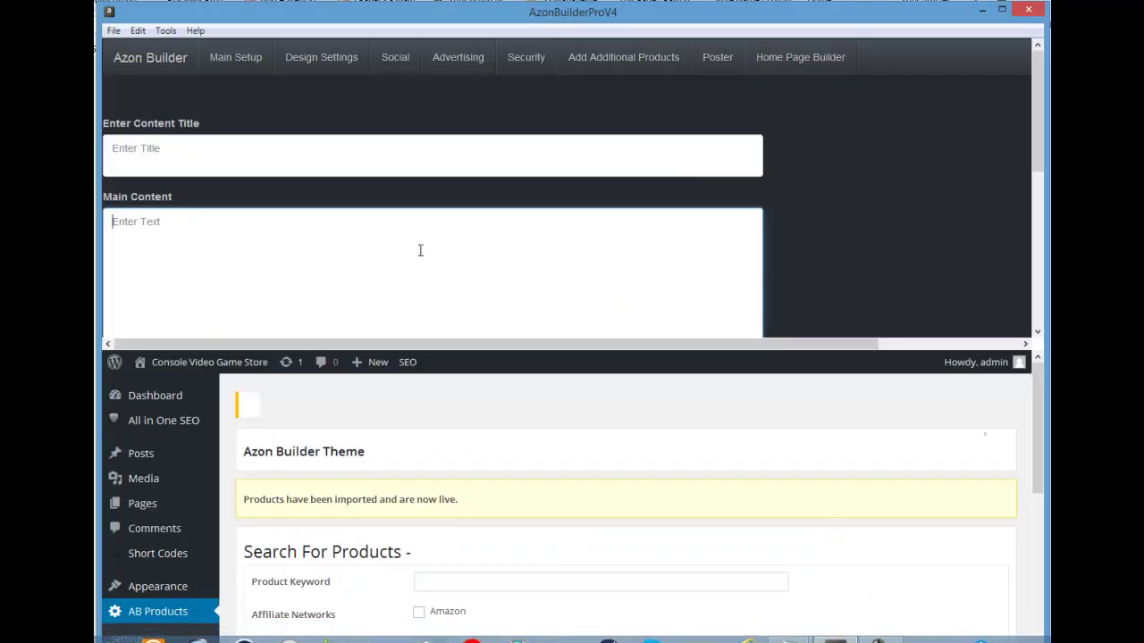
pyautogui.click(182, 151)
pyautogui.hotkey('ctrl', 'v')
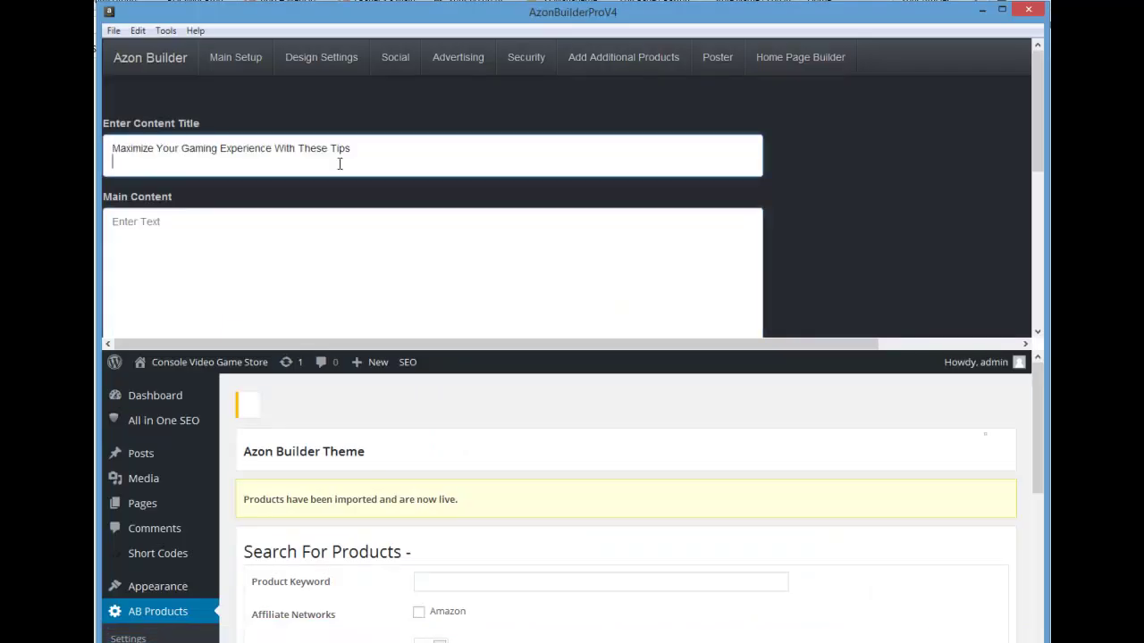
# Step: Paste the body text of the gaming tips article through the HTML editor as the main content and publish the post
pyautogui.scroll(-3, 842, 157)
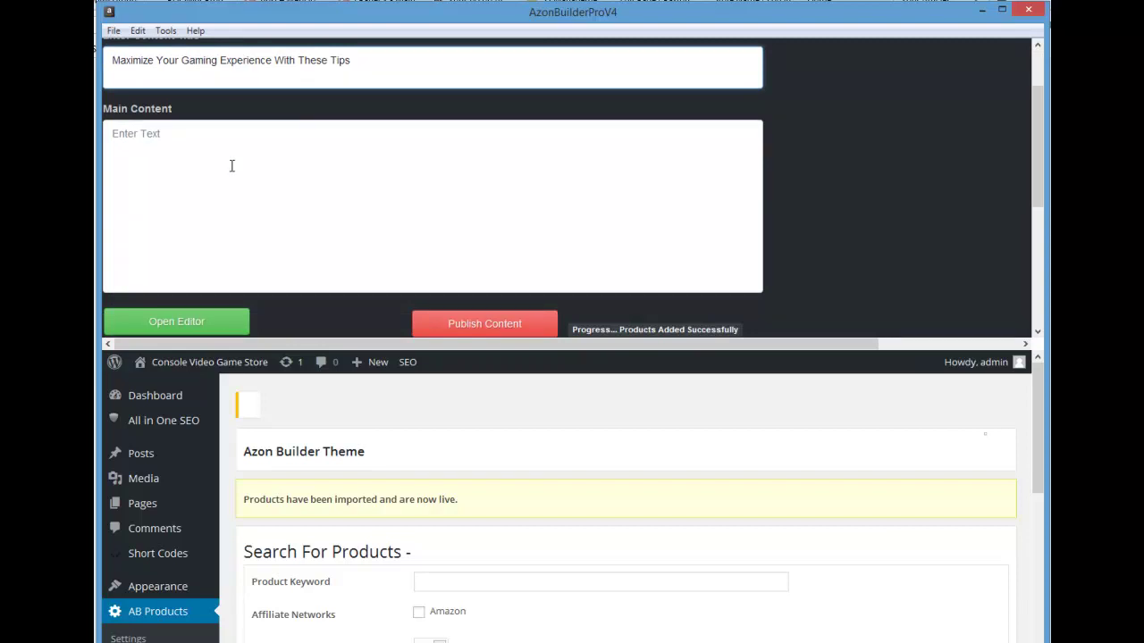
pyautogui.click(176, 322)
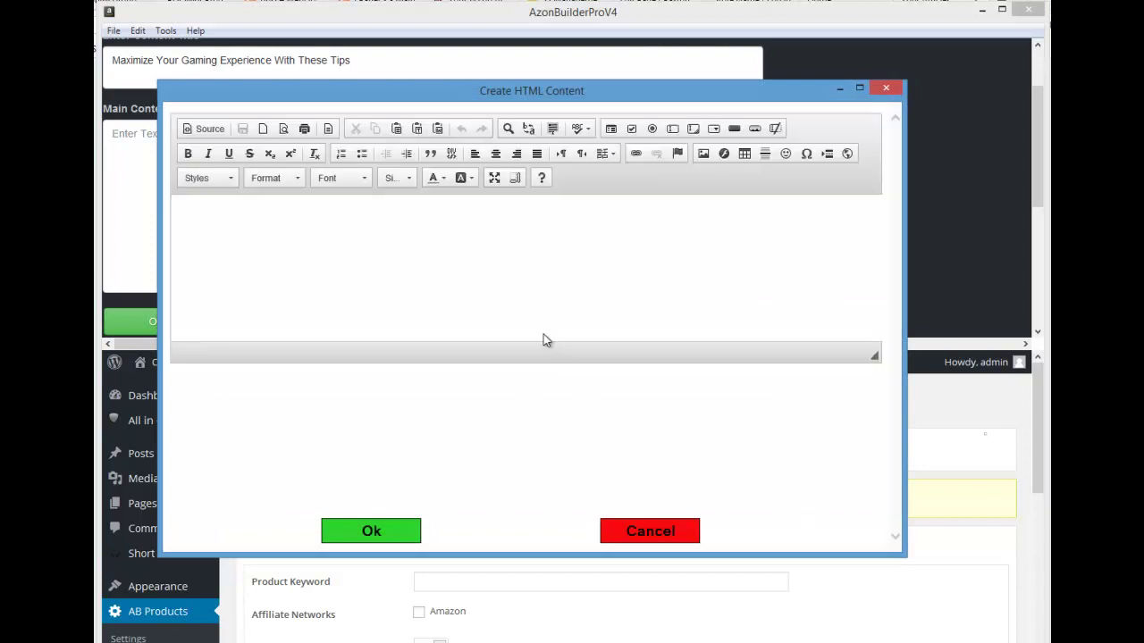
pyautogui.click(279, 239)
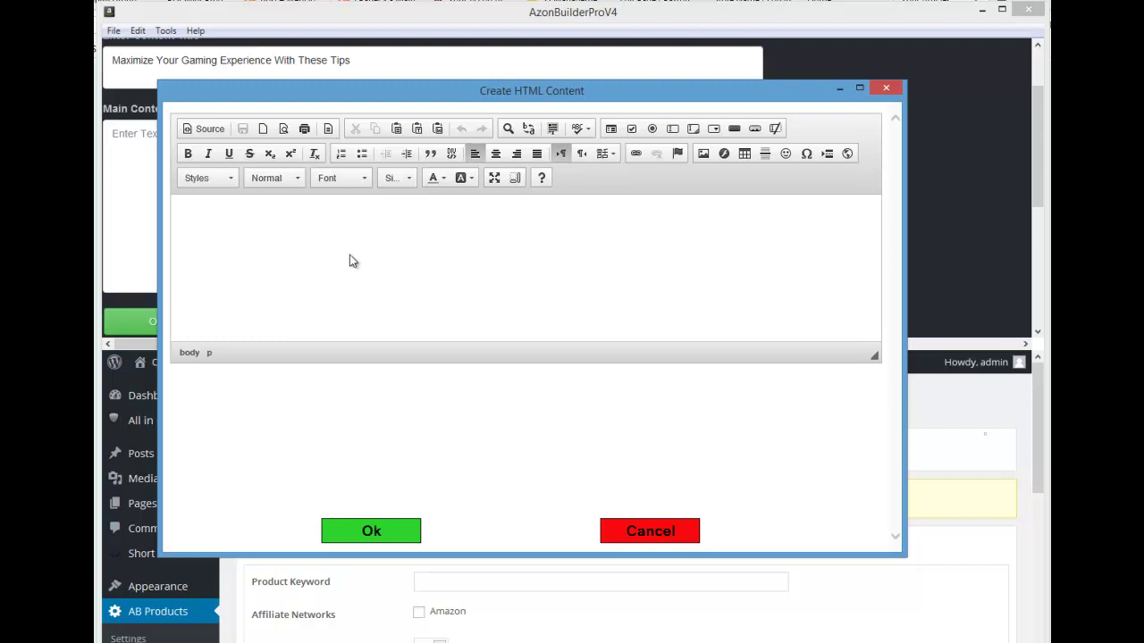
pyautogui.hotkey('ctrl', 'v')
pyautogui.scroll(5, 411, 268)
pyautogui.click(186, 217)
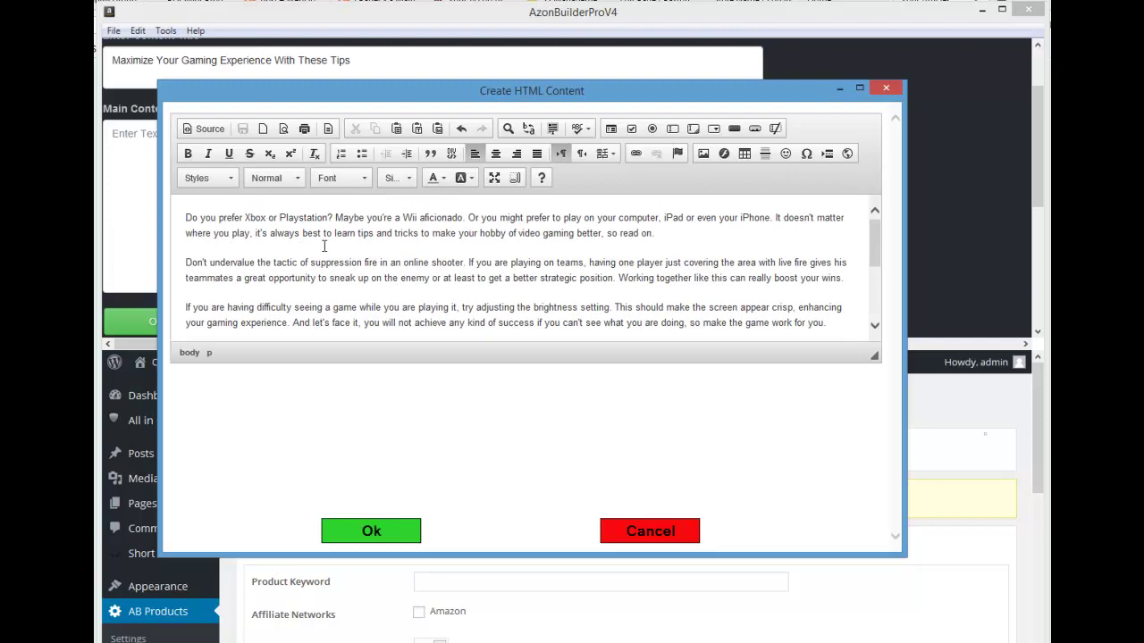
pyautogui.scroll(-2, 329, 242)
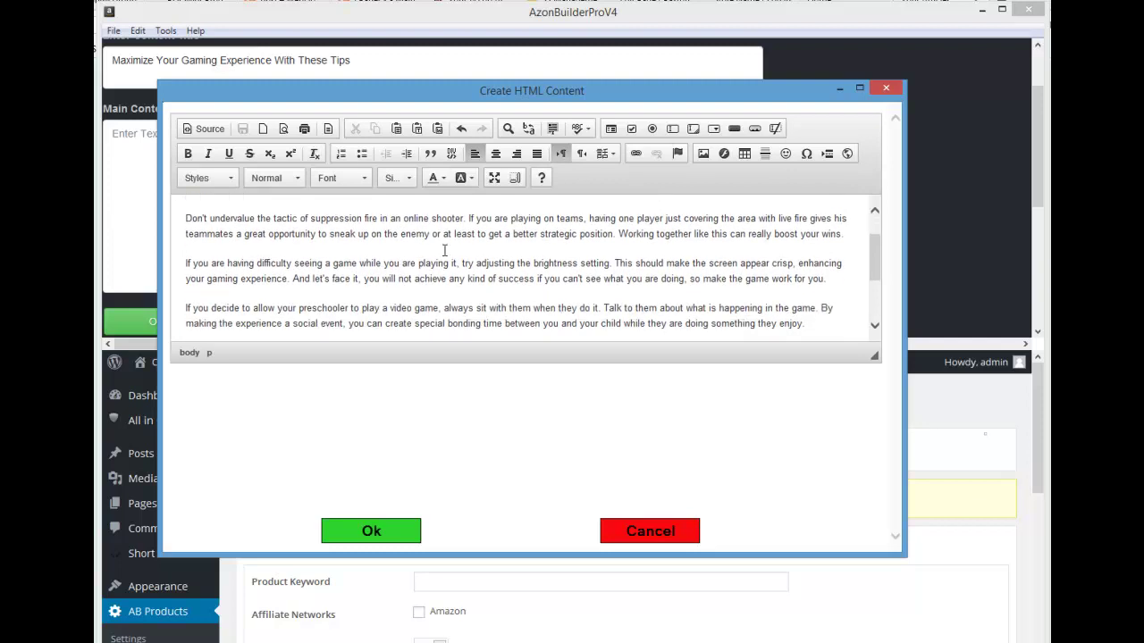
pyautogui.scroll(-1, 384, 255)
pyautogui.scroll(2, 402, 263)
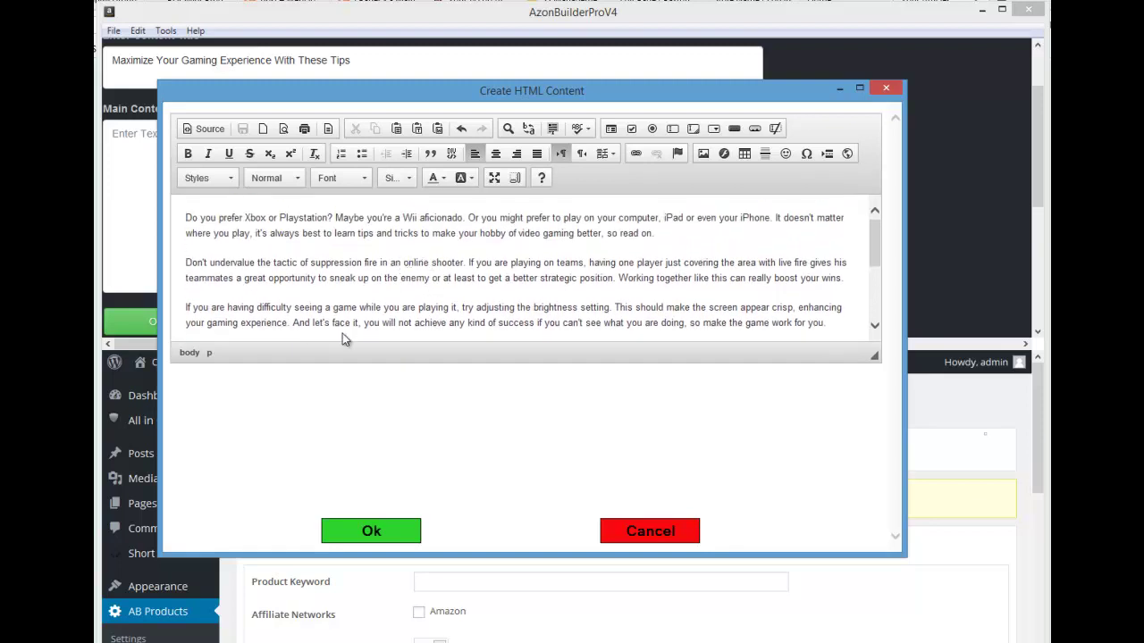
pyautogui.click(366, 531)
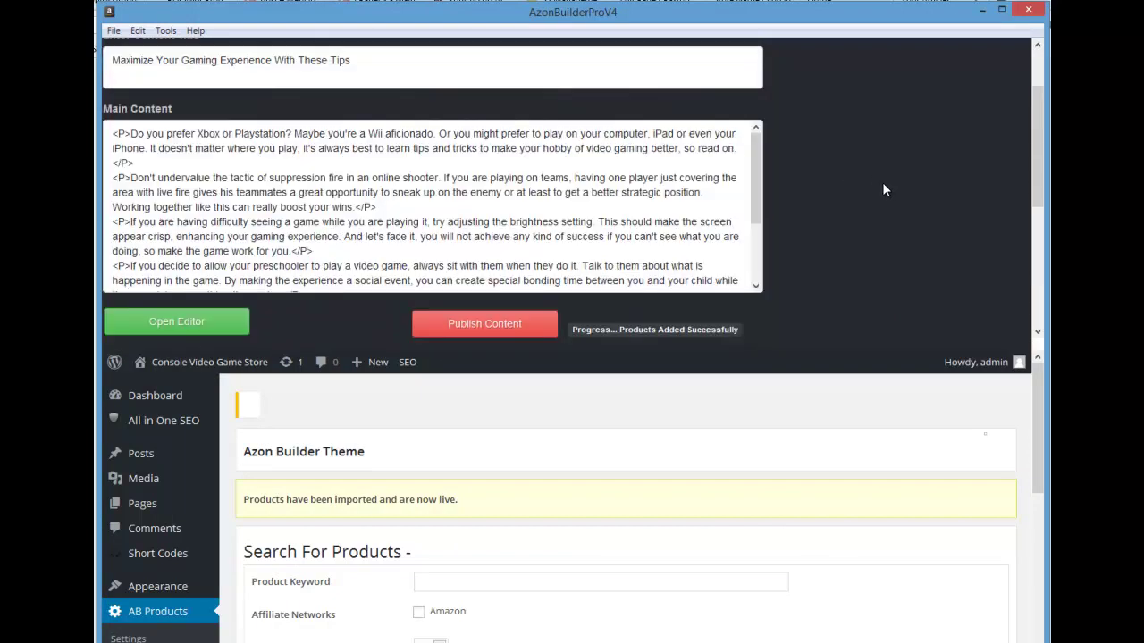
pyautogui.click(472, 333)
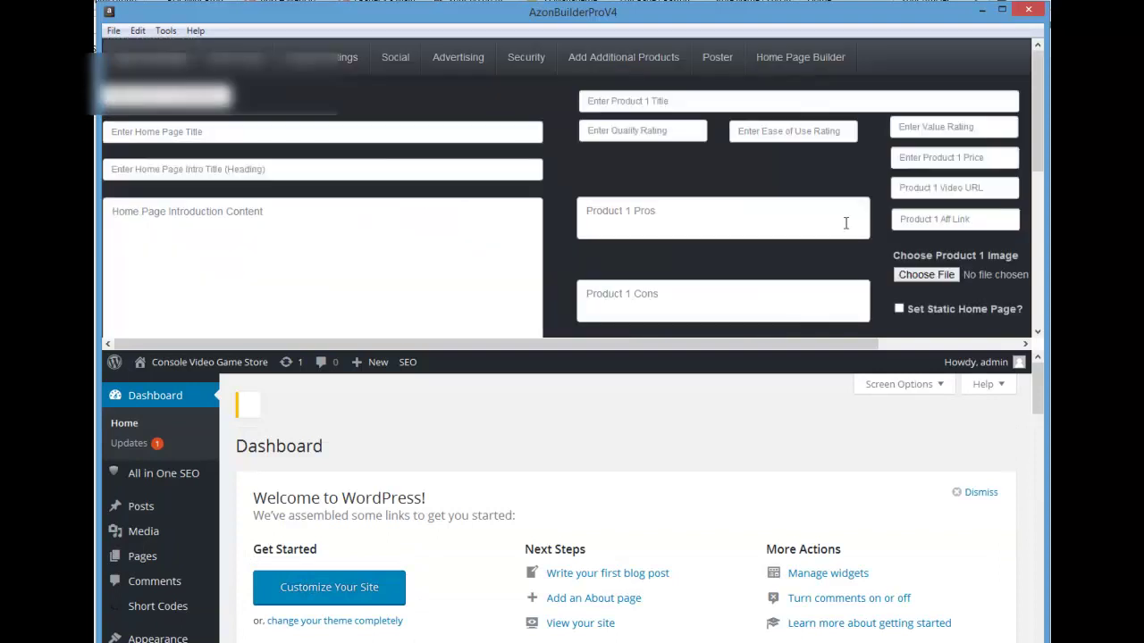
# Step: Examine the My Baby Stroller Shop sample home page in the browser, including its introduction article, headings and featured products
pyautogui.click(209, 135)
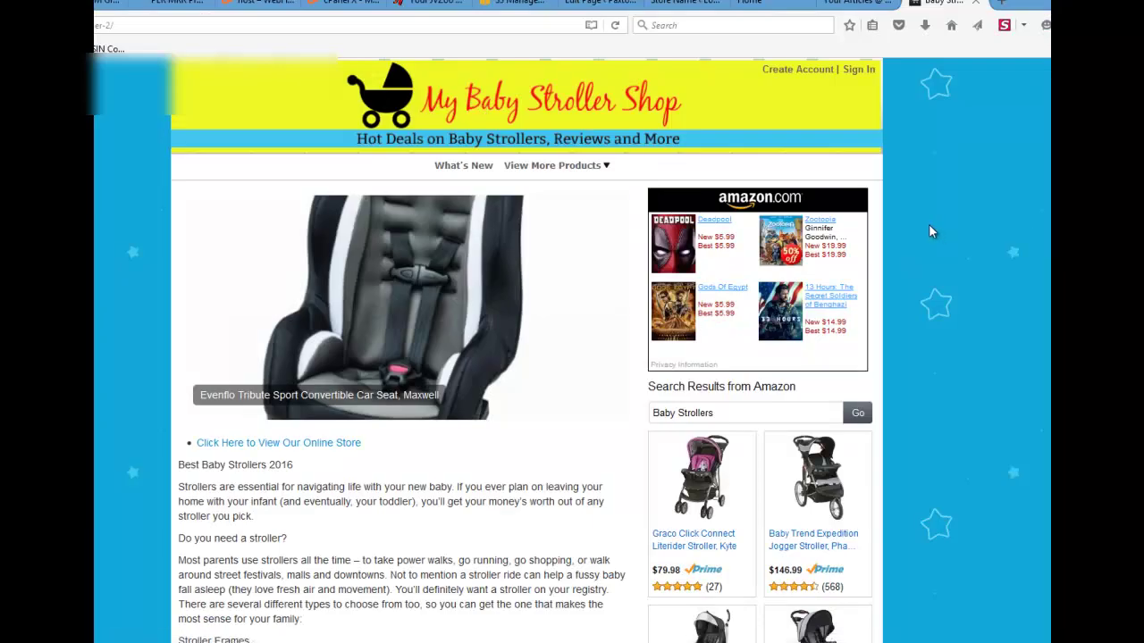
pyautogui.scroll(-1, 987, 220)
pyautogui.scroll(-5, 988, 227)
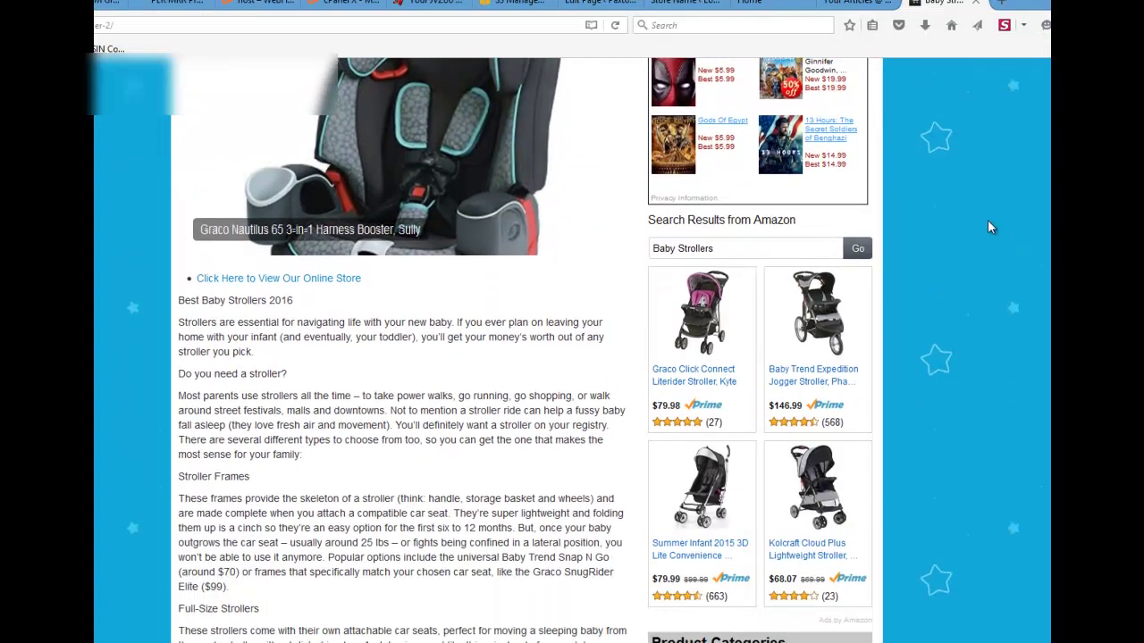
pyautogui.scroll(-1, 361, 262)
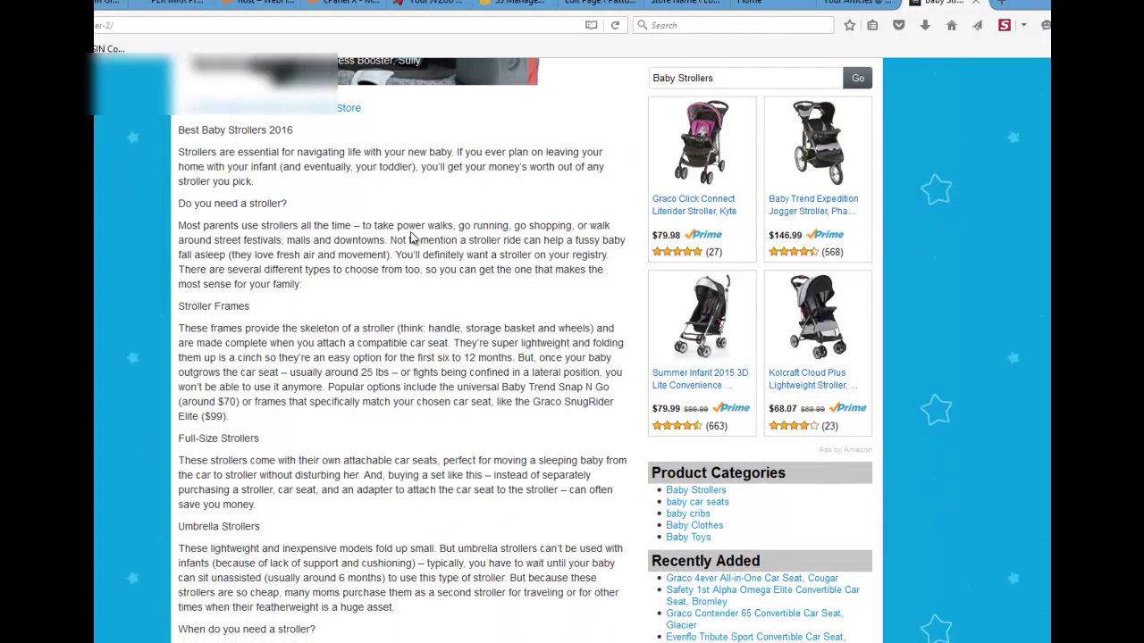
pyautogui.scroll(2, 322, 224)
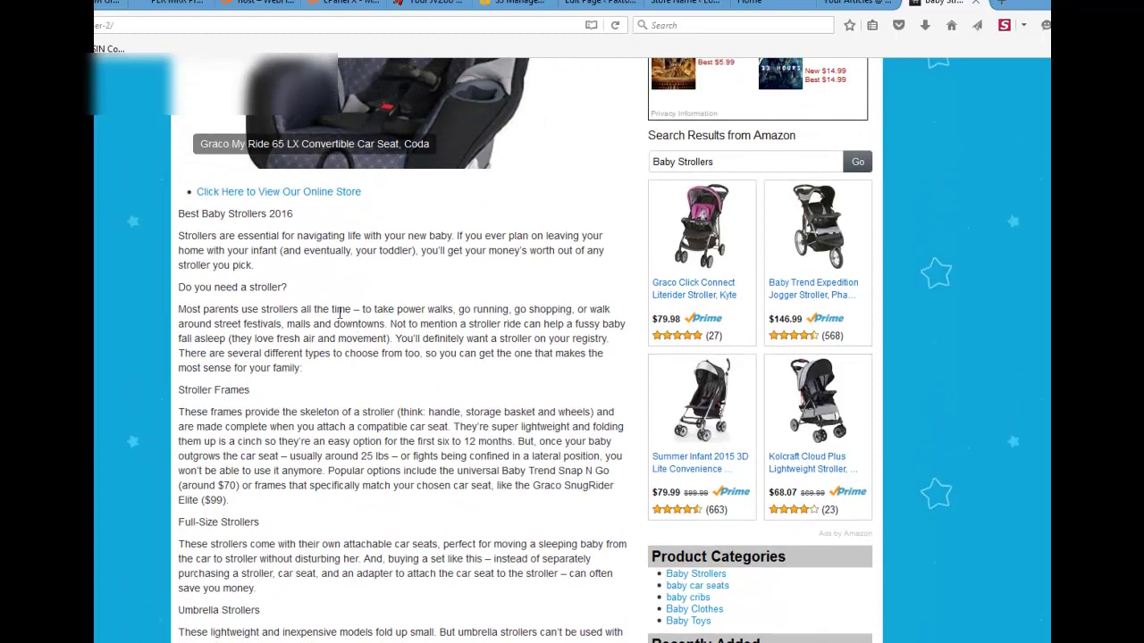
pyautogui.scroll(-2, 248, 266)
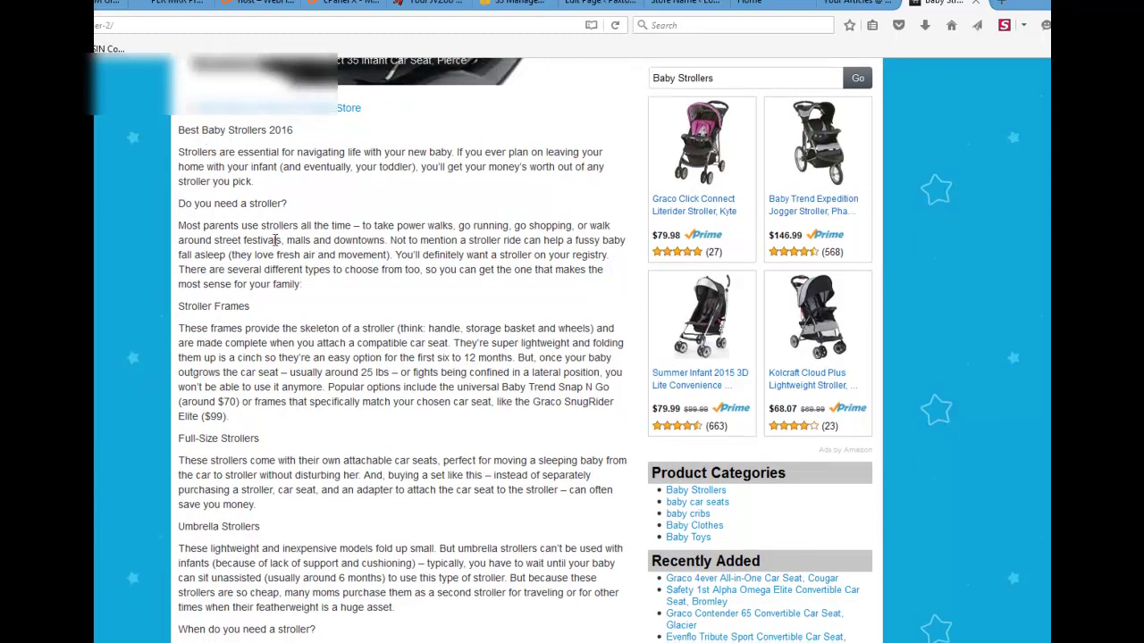
pyautogui.scroll(-2, 284, 236)
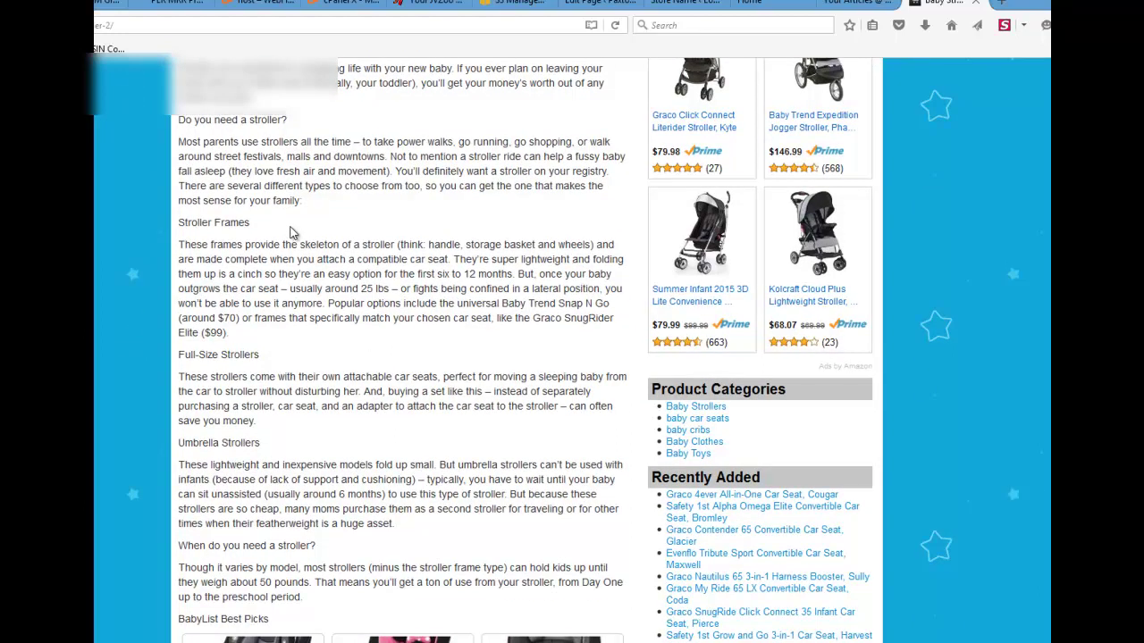
pyautogui.scroll(-2, 289, 233)
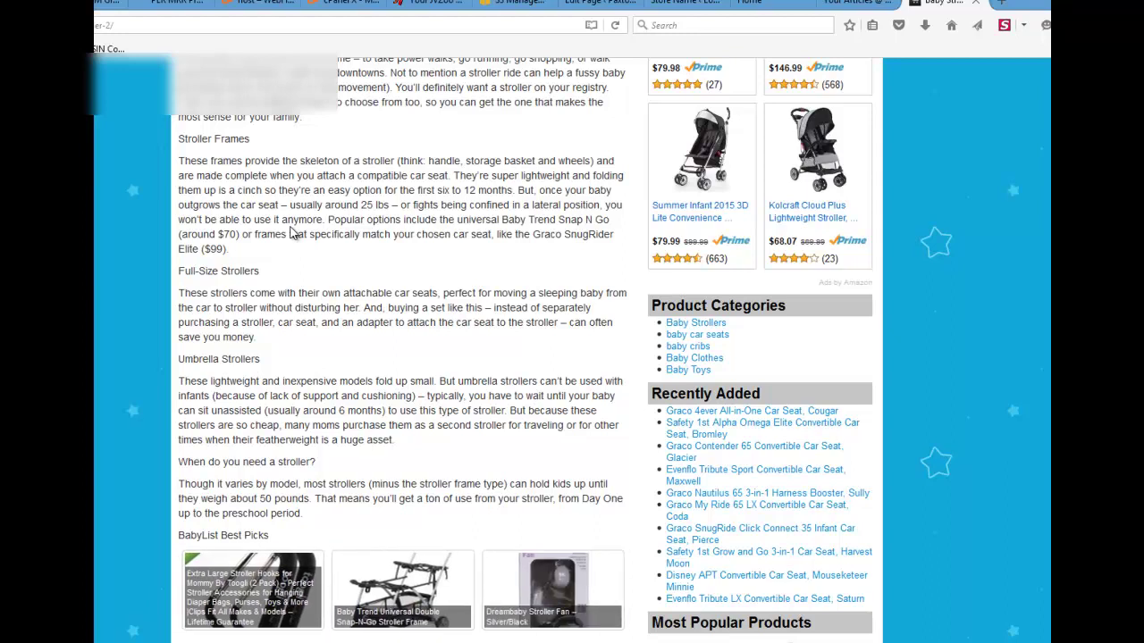
pyautogui.scroll(-3, 294, 232)
pyautogui.scroll(-4, 416, 269)
pyautogui.scroll(-5, 462, 197)
pyautogui.scroll(15, 567, 211)
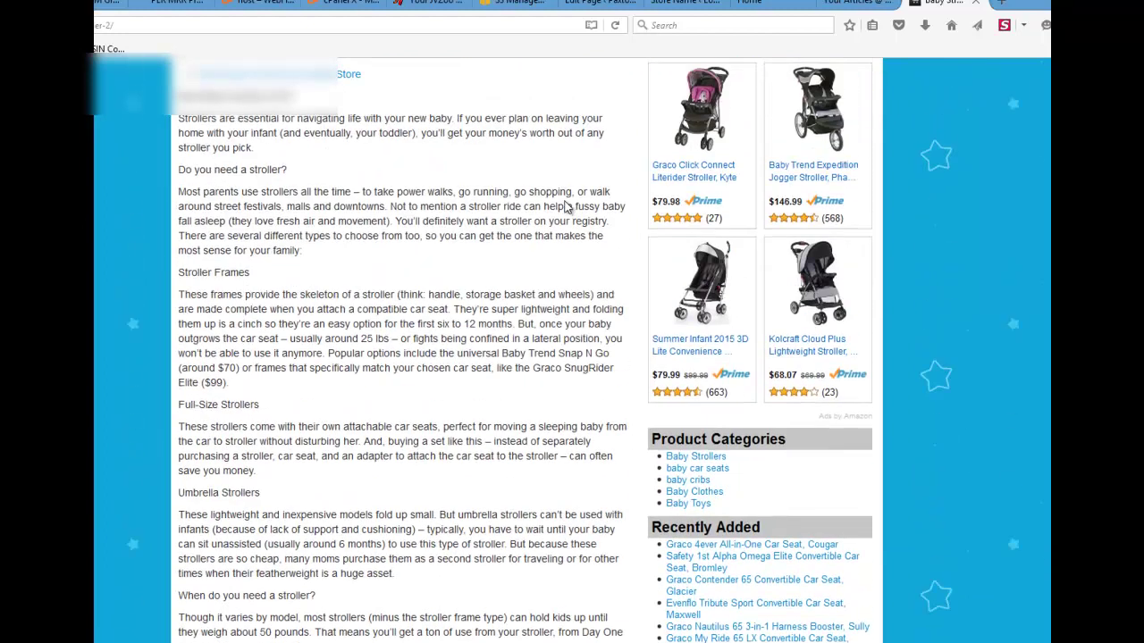
pyautogui.scroll(1, 564, 208)
pyautogui.scroll(4, 566, 206)
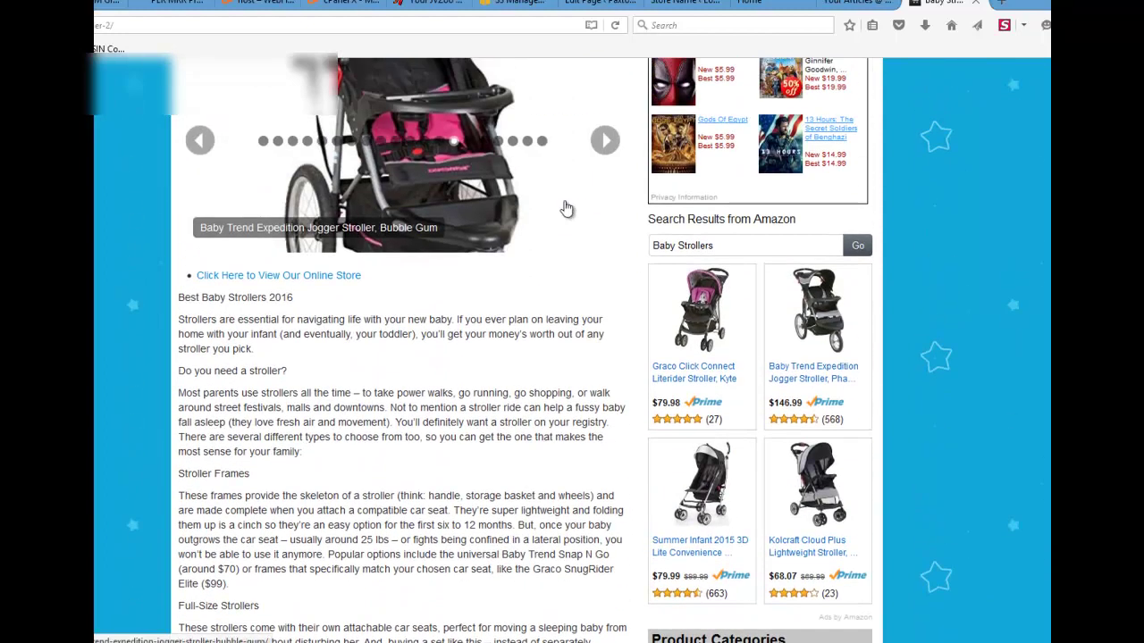
pyautogui.scroll(4, 473, 460)
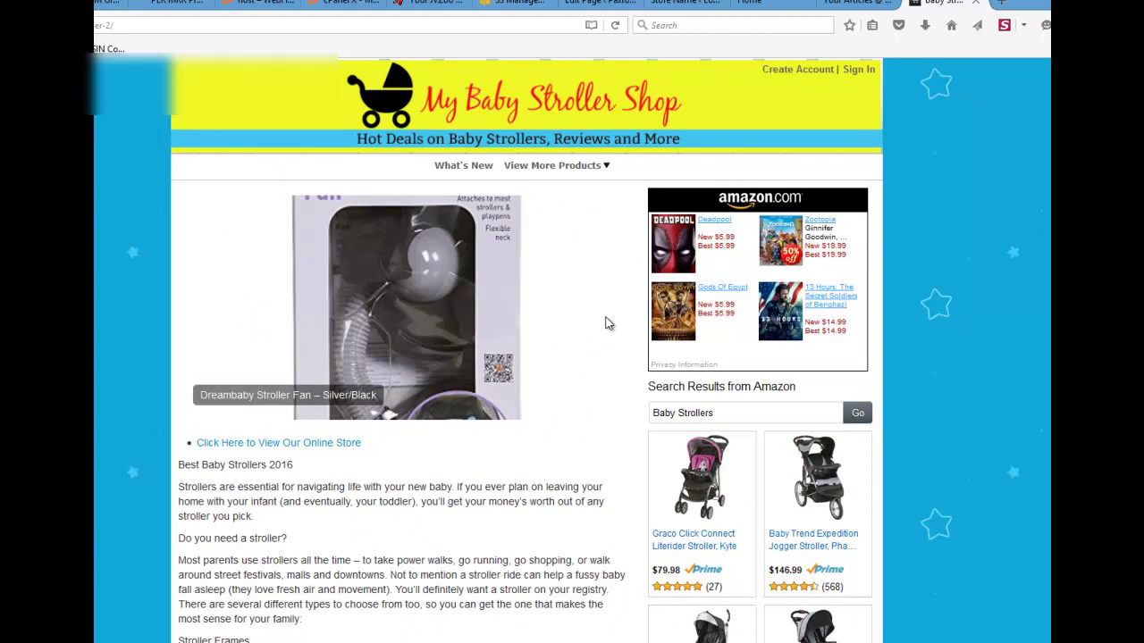
# Step: Set both the home page title and intro heading to "Top Tips And Advice For A Better Experience With Video Games" in AzonBuilderPro
pyautogui.hotkey('ctrl', 'shift', 'Tab')
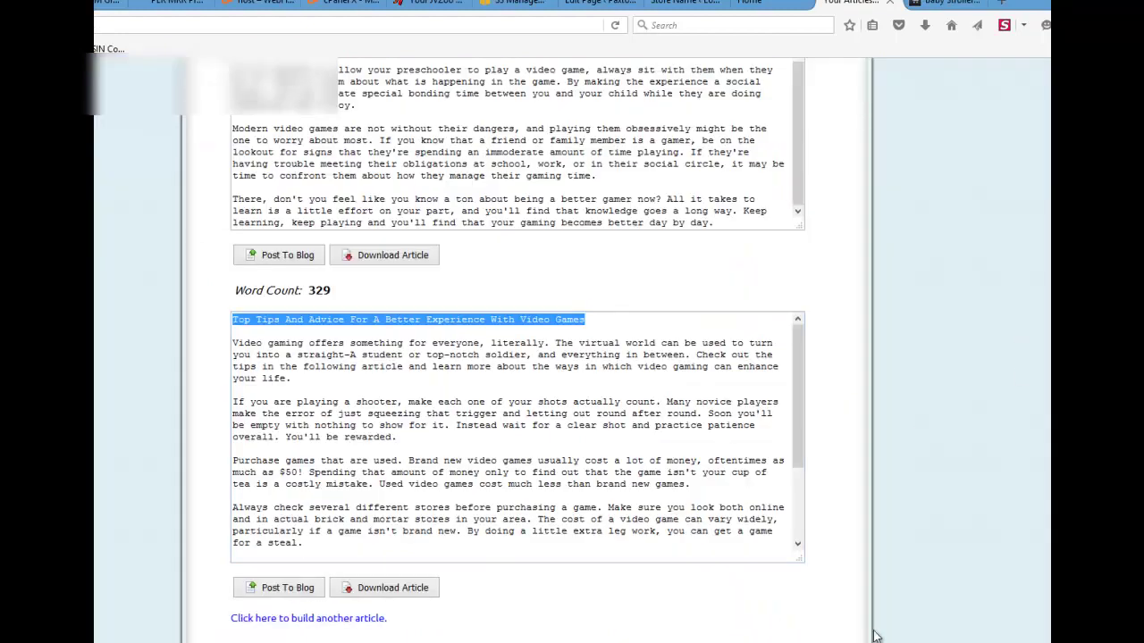
pyautogui.click(823, 632)
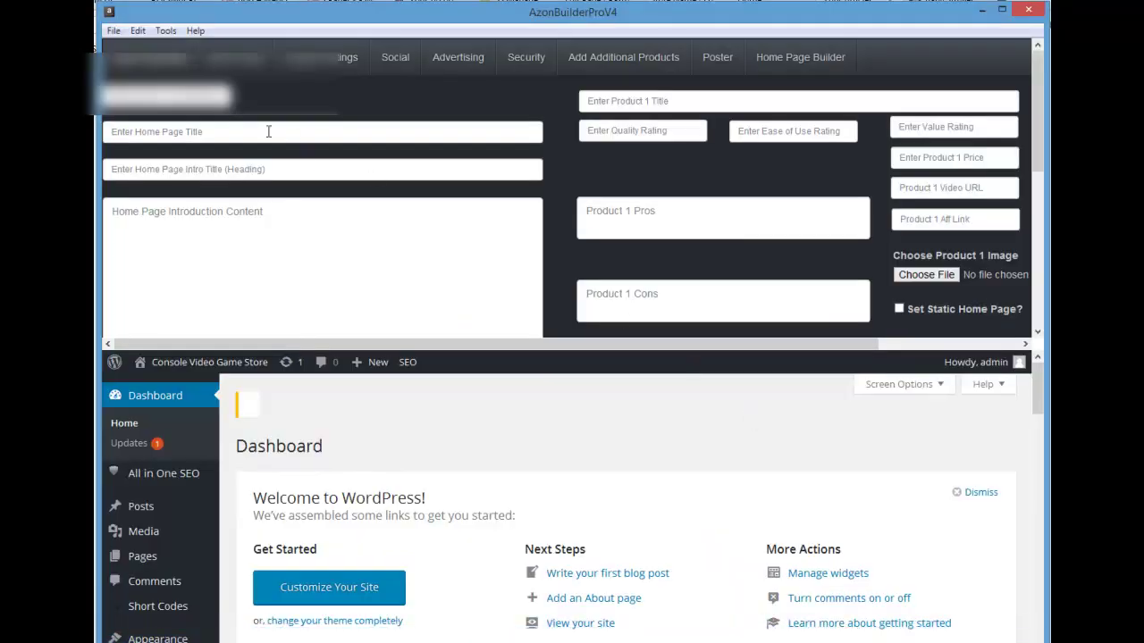
pyautogui.click(233, 132)
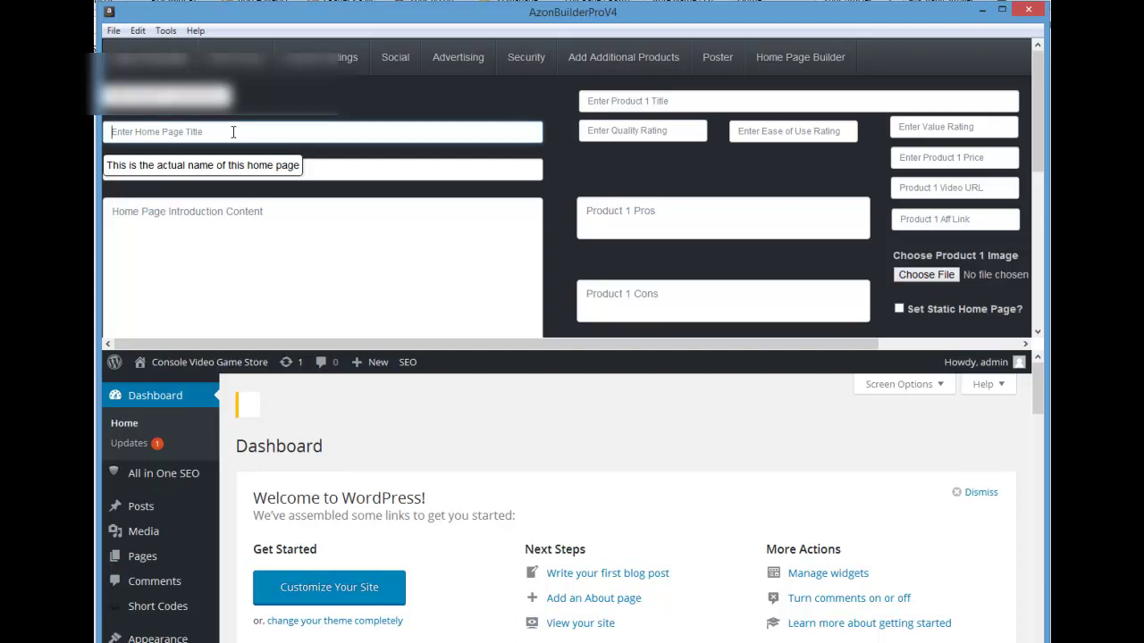
pyautogui.write('Top Tips And Advice For A Better Experience With Video Games')
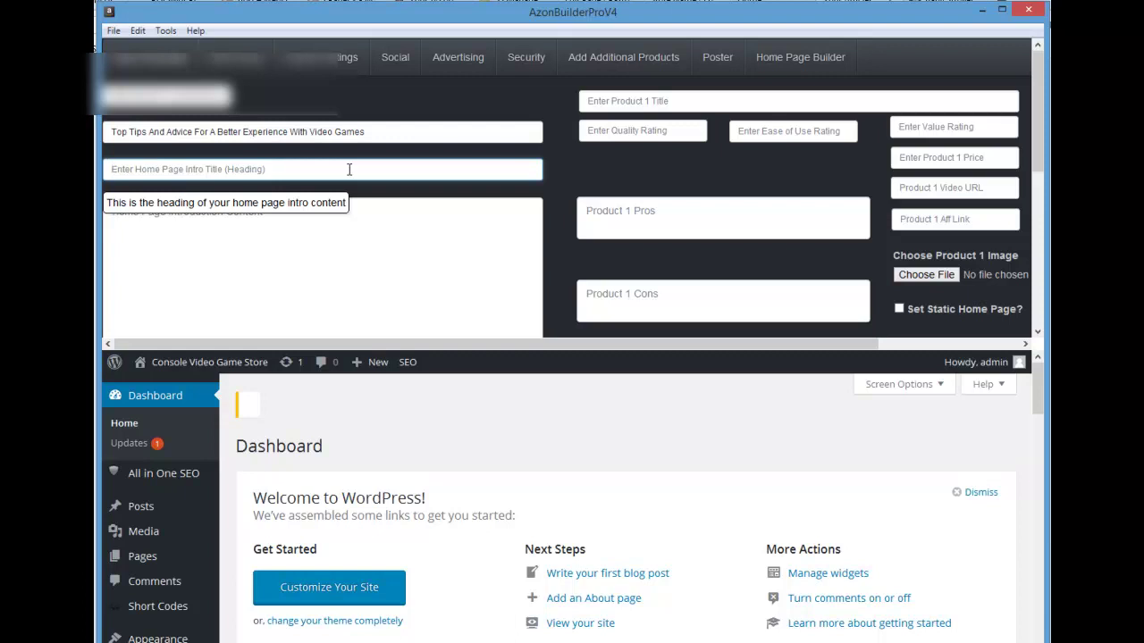
pyautogui.write('Top Tips And Advice For A Better Experience With Video Games')
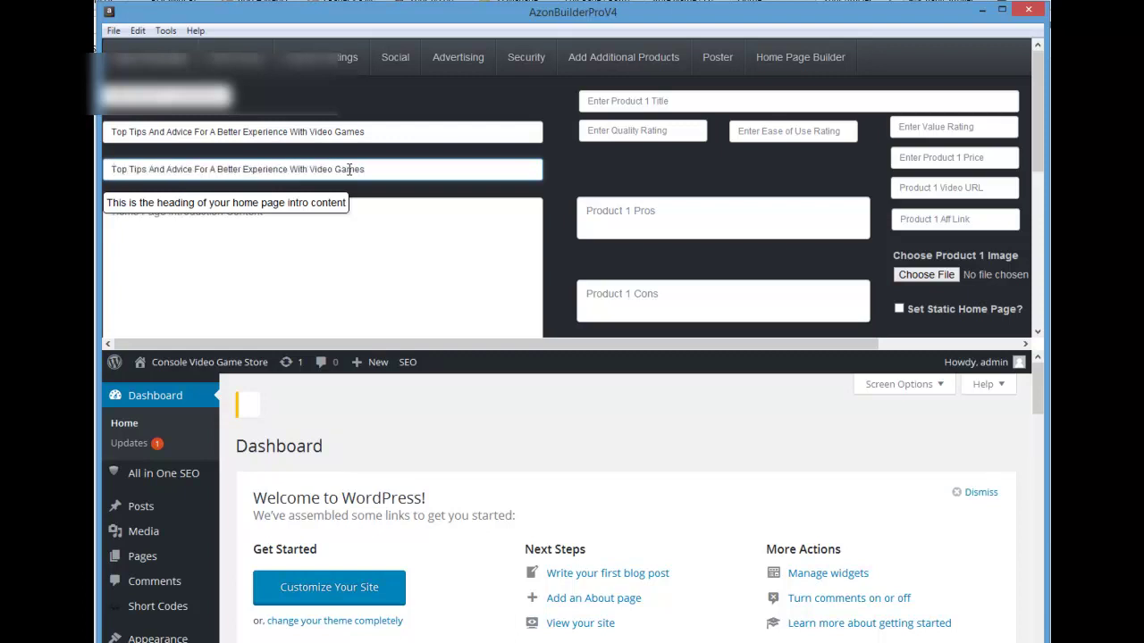
# Step: Paste the body text of the Top Tips video games article as the home page introduction content
pyautogui.click(406, 225)
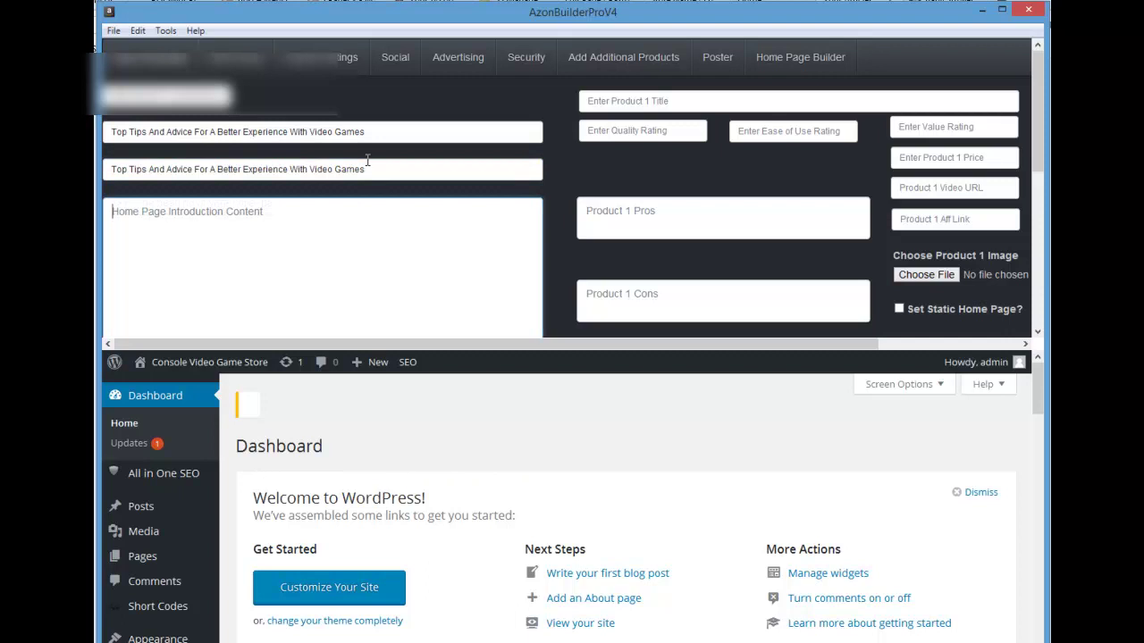
pyautogui.hotkey('ctrl', 'v')
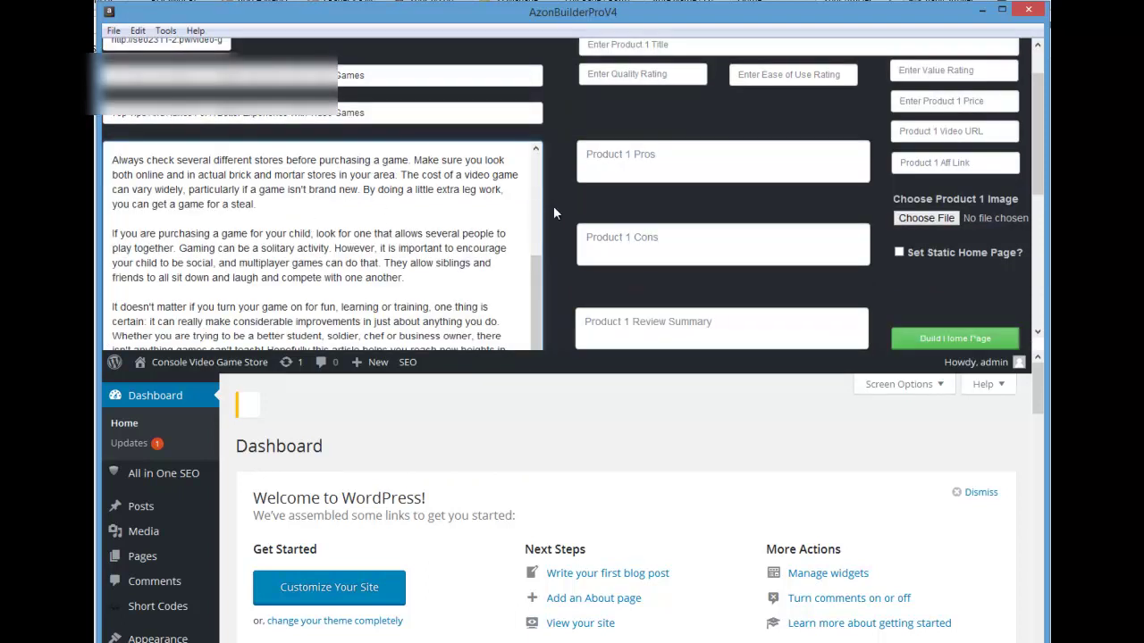
pyautogui.scroll(1, 554, 211)
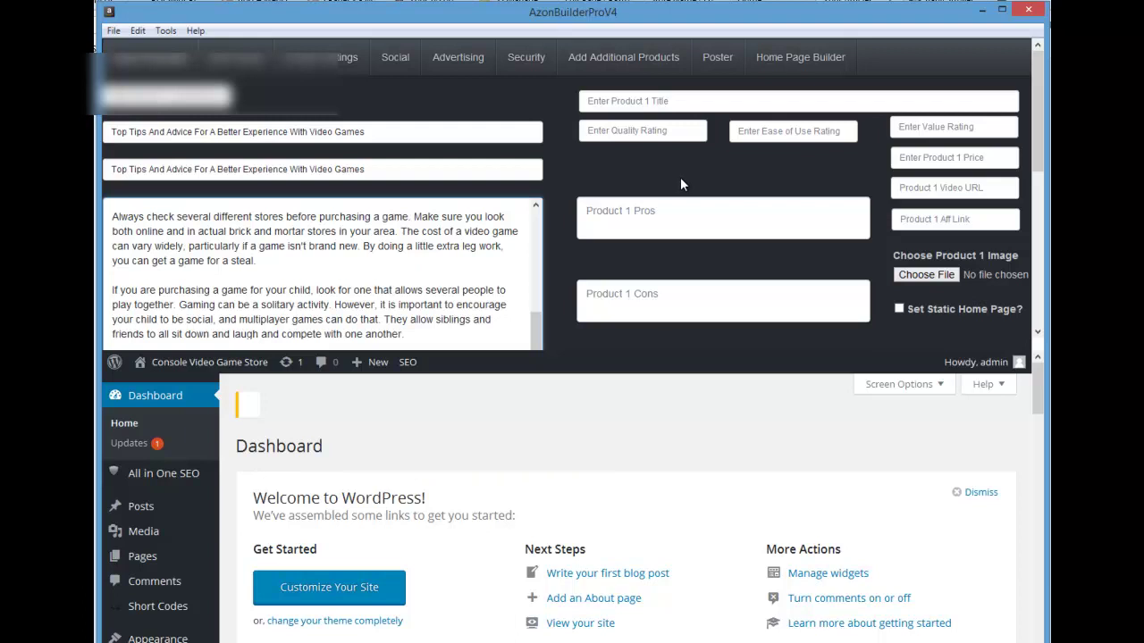
# Step: Set the product 1 title to "WWE 2K17 – PlayStation 4"
pyautogui.write('WWE 2K17 – PlayStation 4')
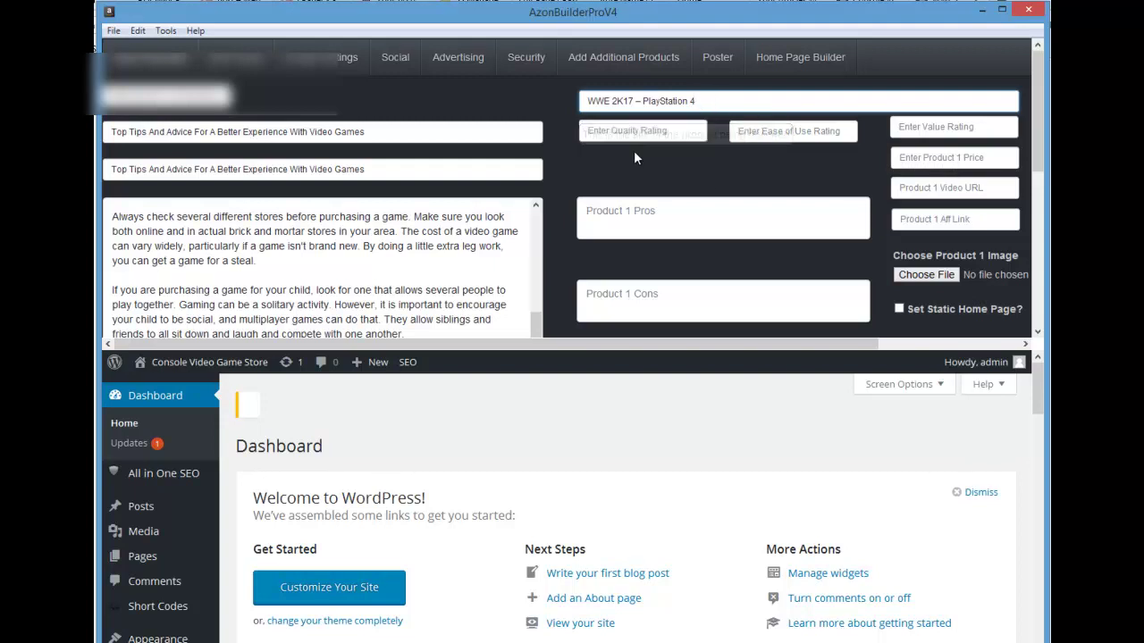
# Step: Rate product 1 with quality 8, ease of use 9 and value 8
pyautogui.press('Tab')
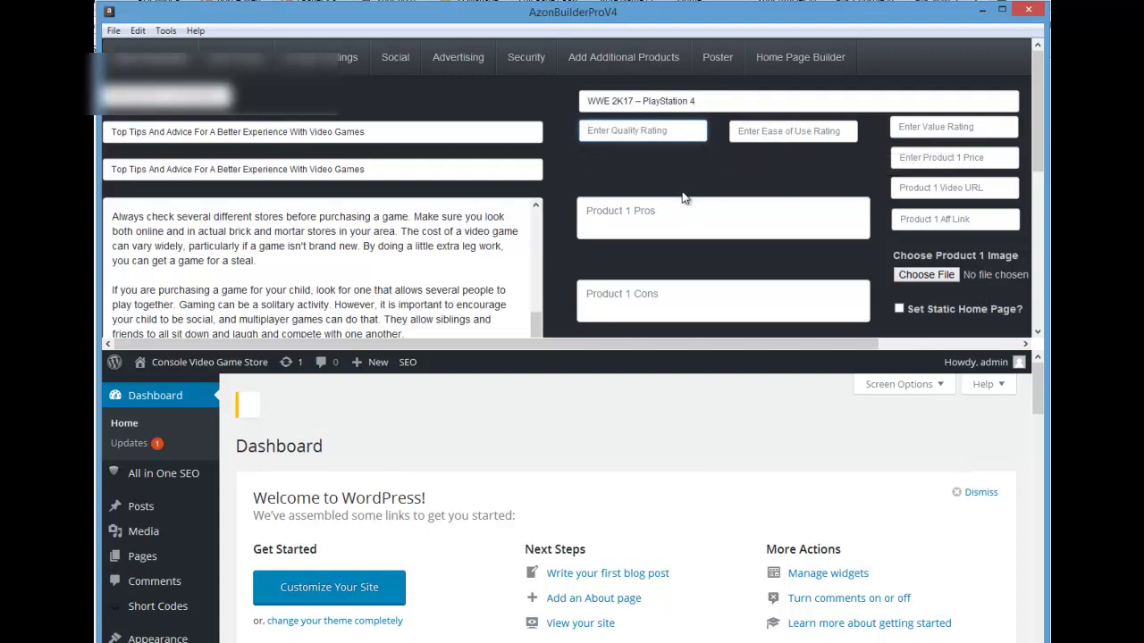
pyautogui.write('8')
pyautogui.click(817, 133)
pyautogui.write('9')
pyautogui.click(949, 125)
pyautogui.write('8')
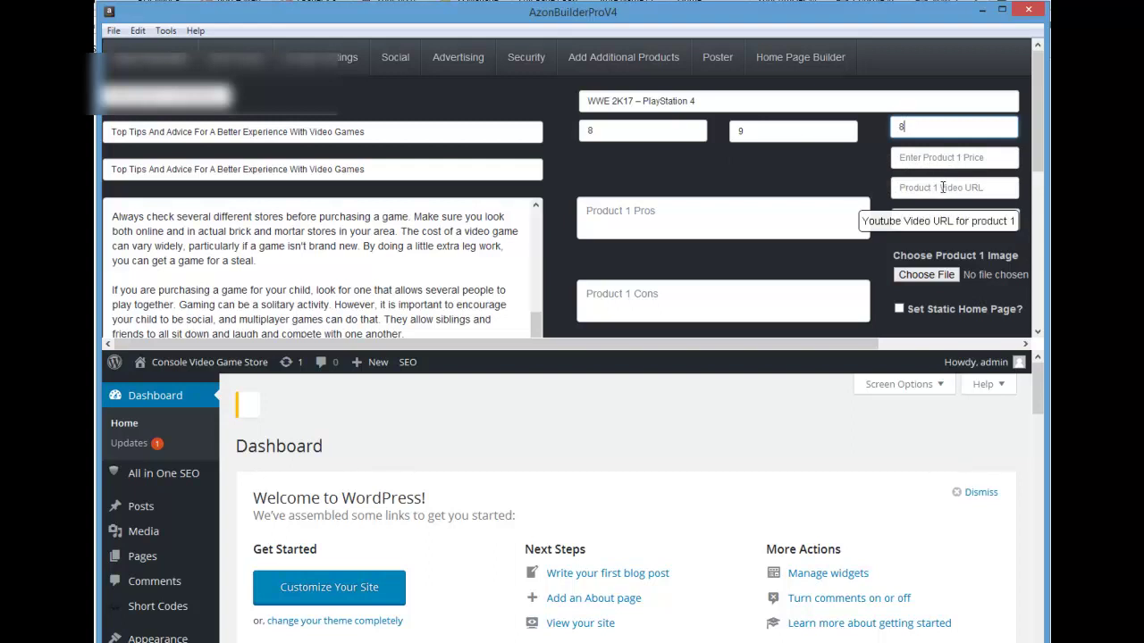
pyautogui.press('Tab')
pyautogui.write('$59.99')
pyautogui.click(941, 188)
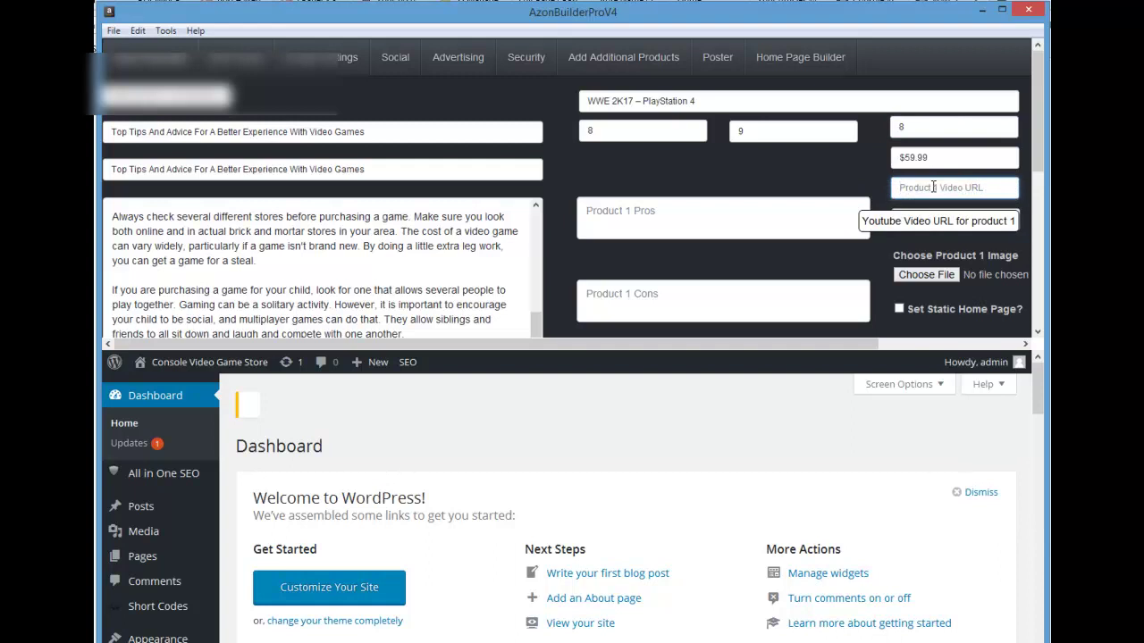
pyautogui.write('https://youtu.be/QvA3I_y1drA')
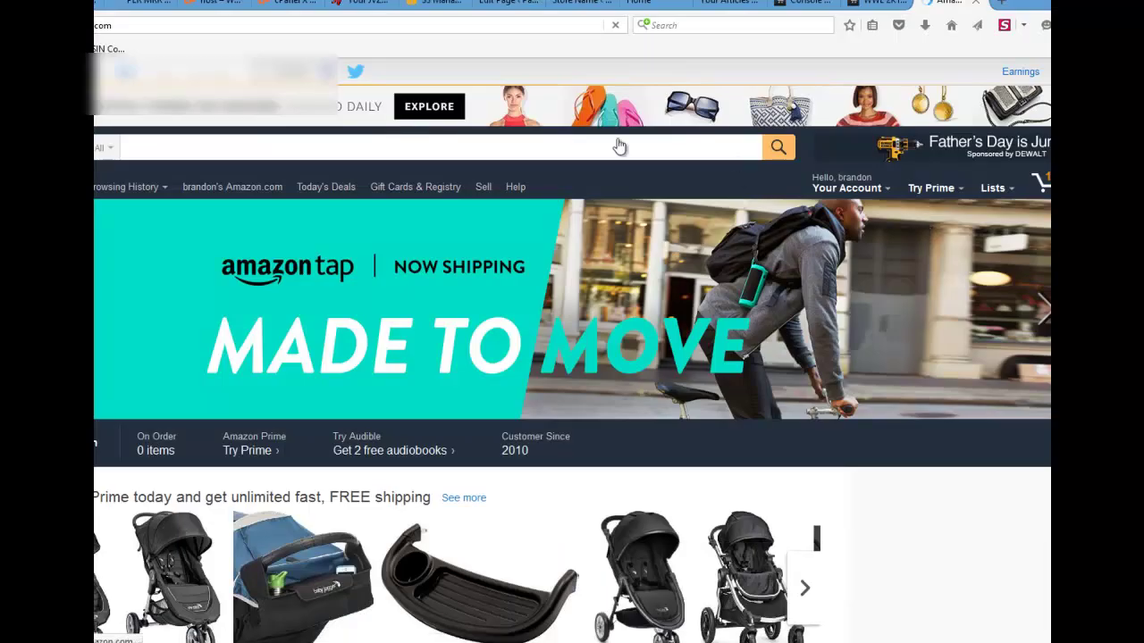
pyautogui.write('WWE 2K17 – PlayStation 4')
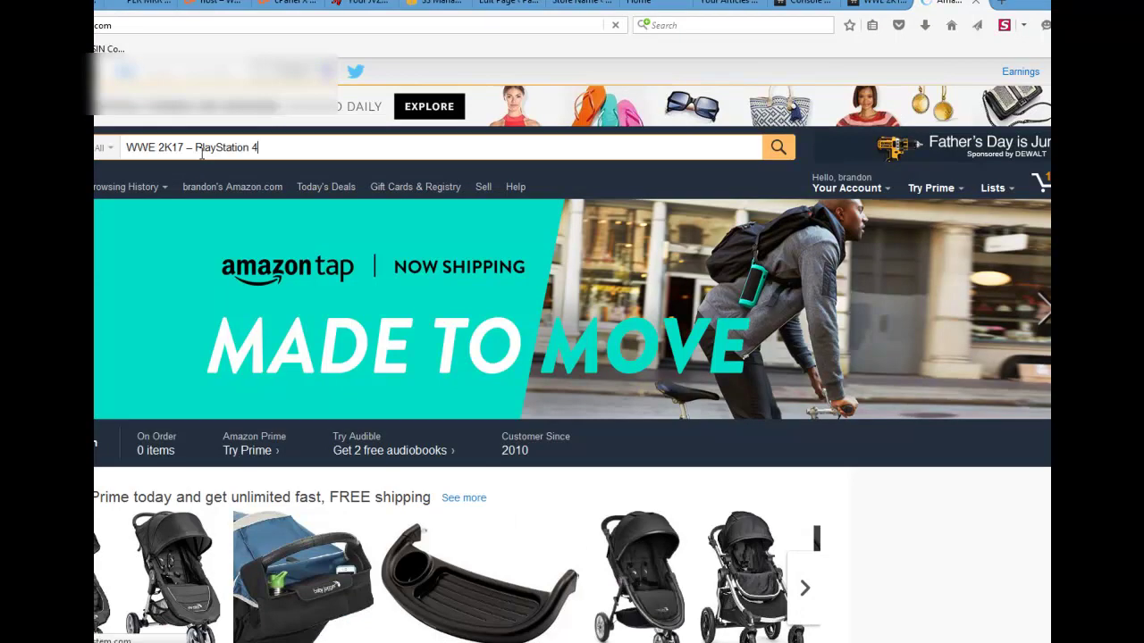
pyautogui.press('Return')
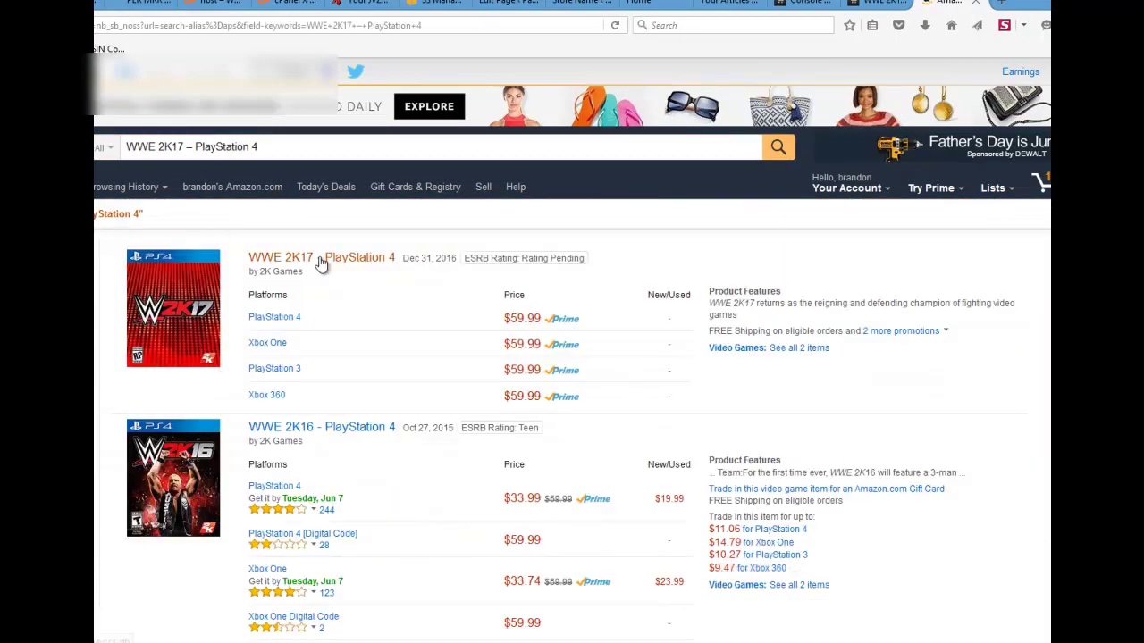
pyautogui.click(310, 253)
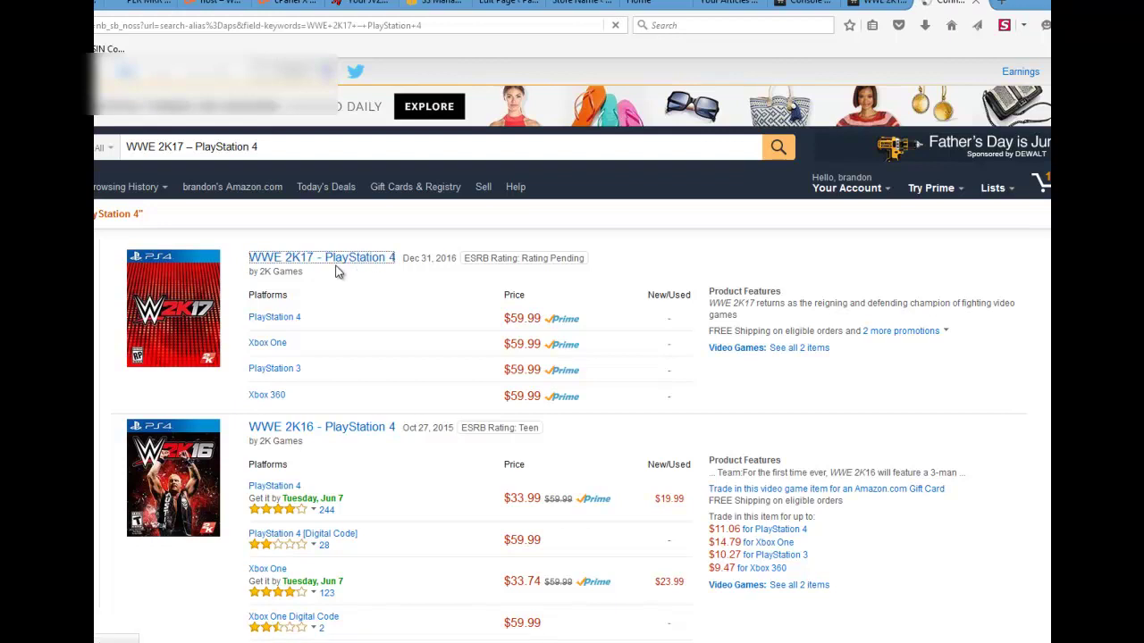
pyautogui.click(125, 80)
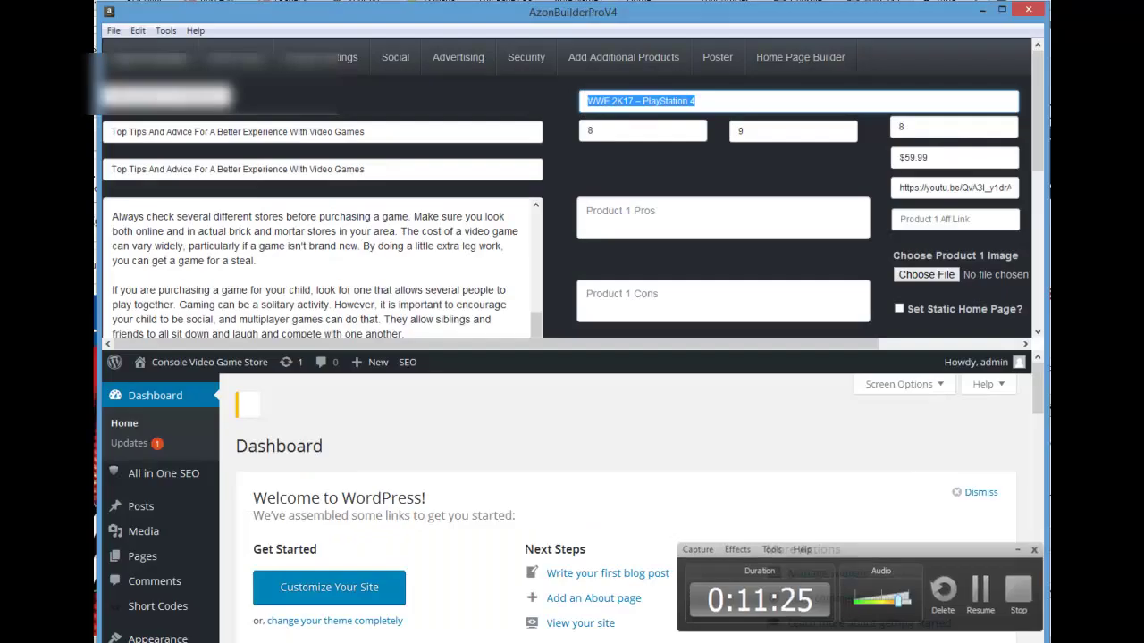
pyautogui.click(928, 219)
pyautogui.write('http://amzn.to/28e6KgV')
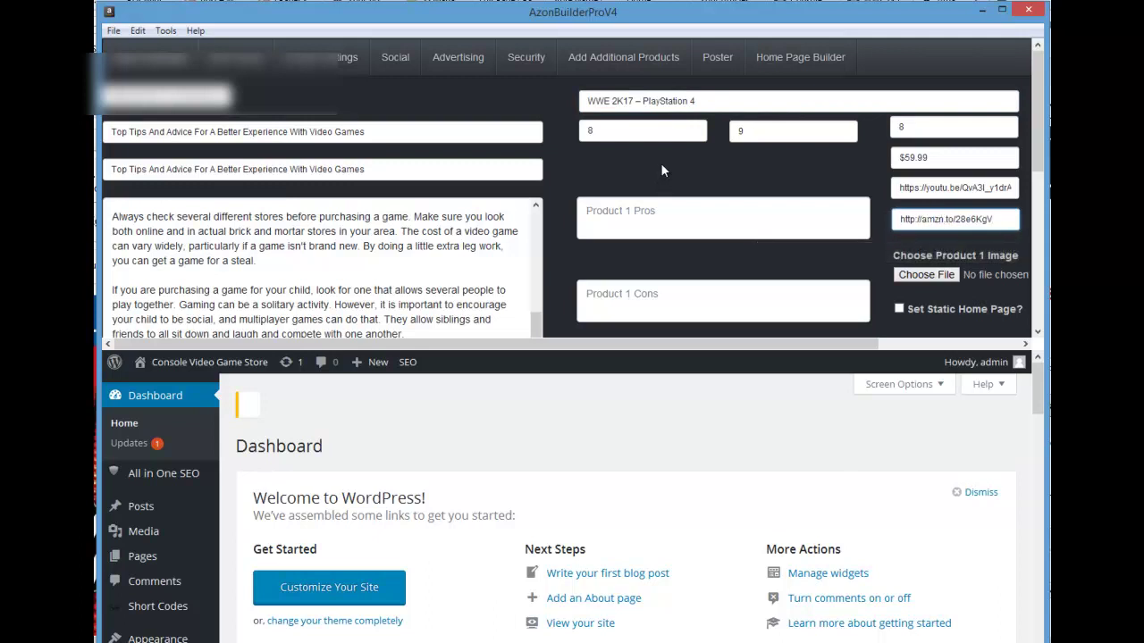
# Step: Enter "<li>Great graphics" as the first product 1 pro and copy its list tag
pyautogui.click(643, 213)
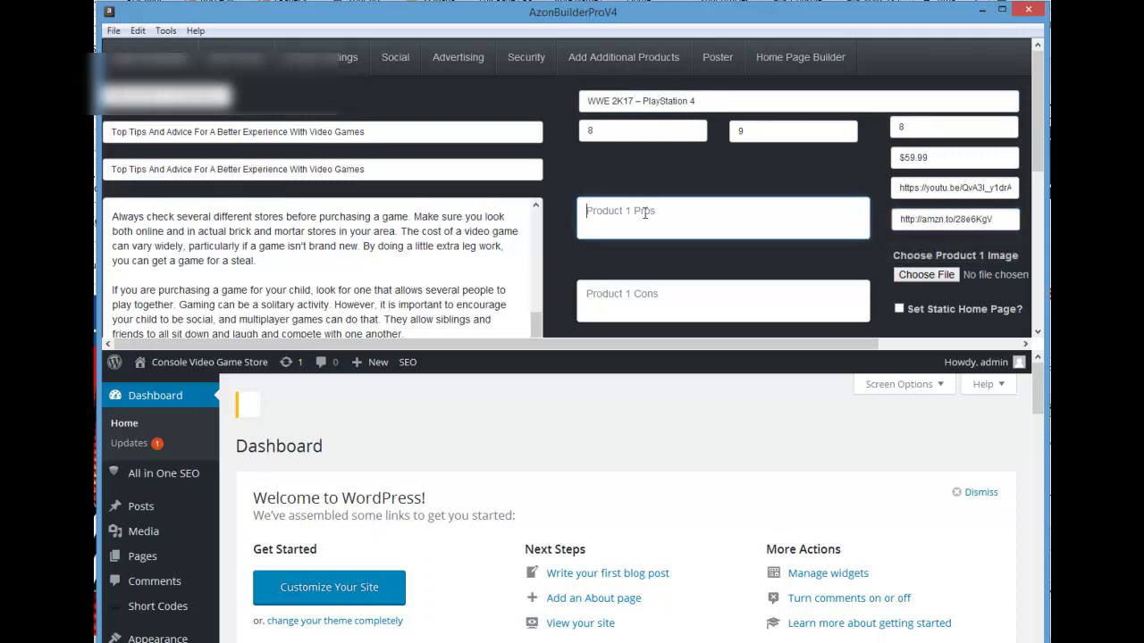
pyautogui.click(643, 297)
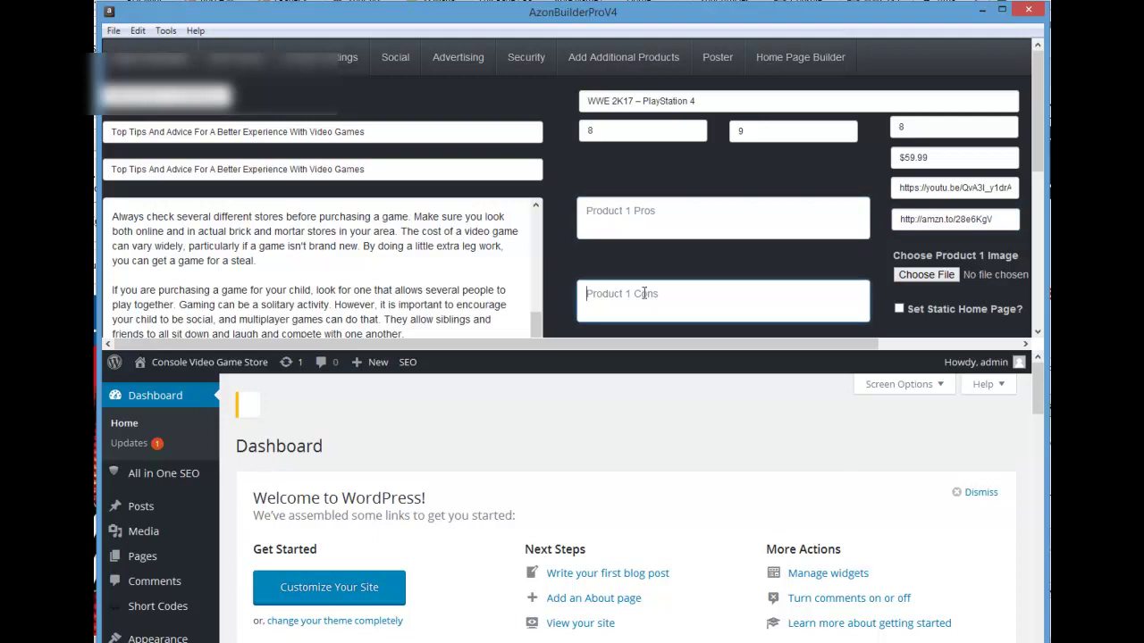
pyautogui.click(659, 211)
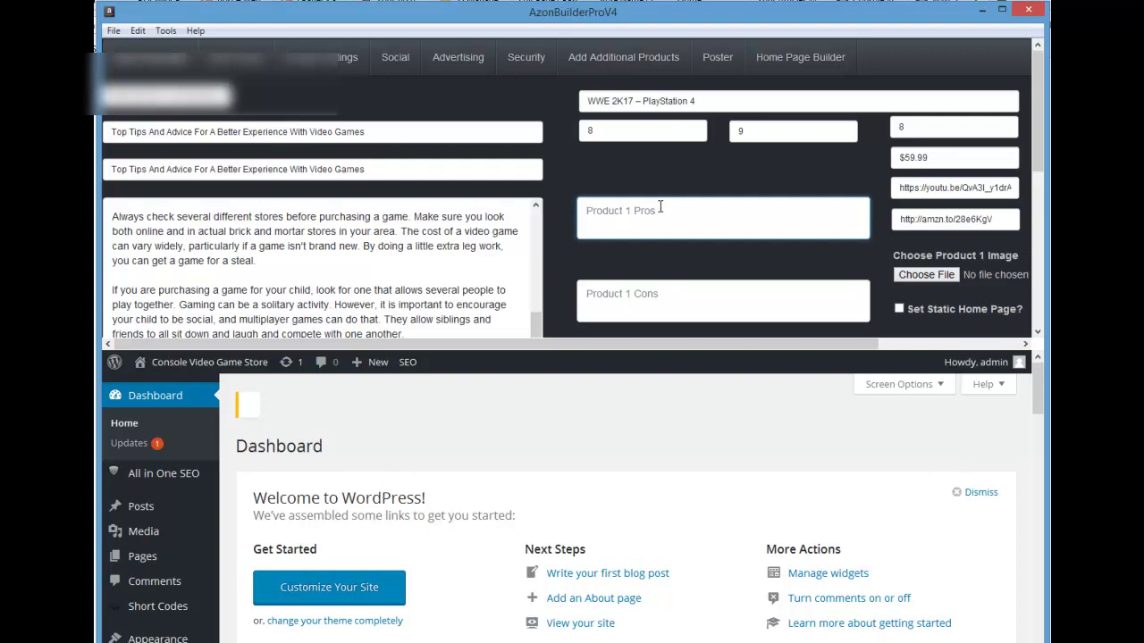
pyautogui.write('<li>')
pyautogui.moveTo(605, 209); pyautogui.dragTo(581, 210)
pyautogui.click(613, 211)
pyautogui.write('Great graphics')
pyautogui.moveTo(589, 207); pyautogui.dragTo(601, 211)
pyautogui.hotkey('ctrl', 'c')
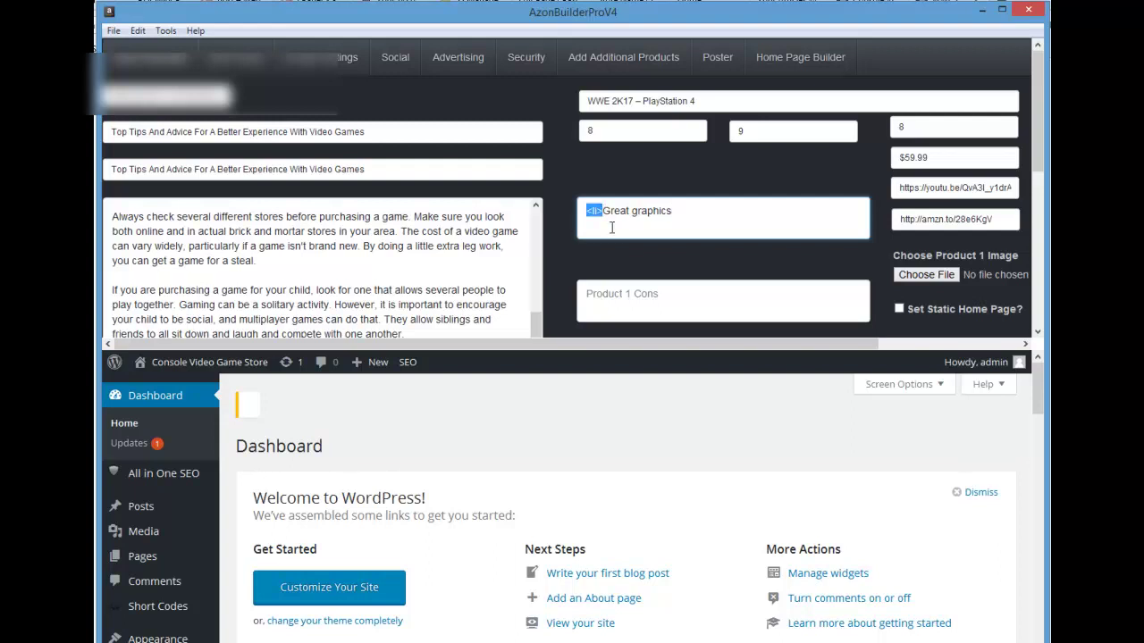
# Step: Add "<li>Fun to play" and "<li>Easy to play" on separate lines of the product 1 pros
pyautogui.click(670, 211)
pyautogui.press('Return')
pyautogui.hotkey('ctrl', 'v')
pyautogui.press('Return')
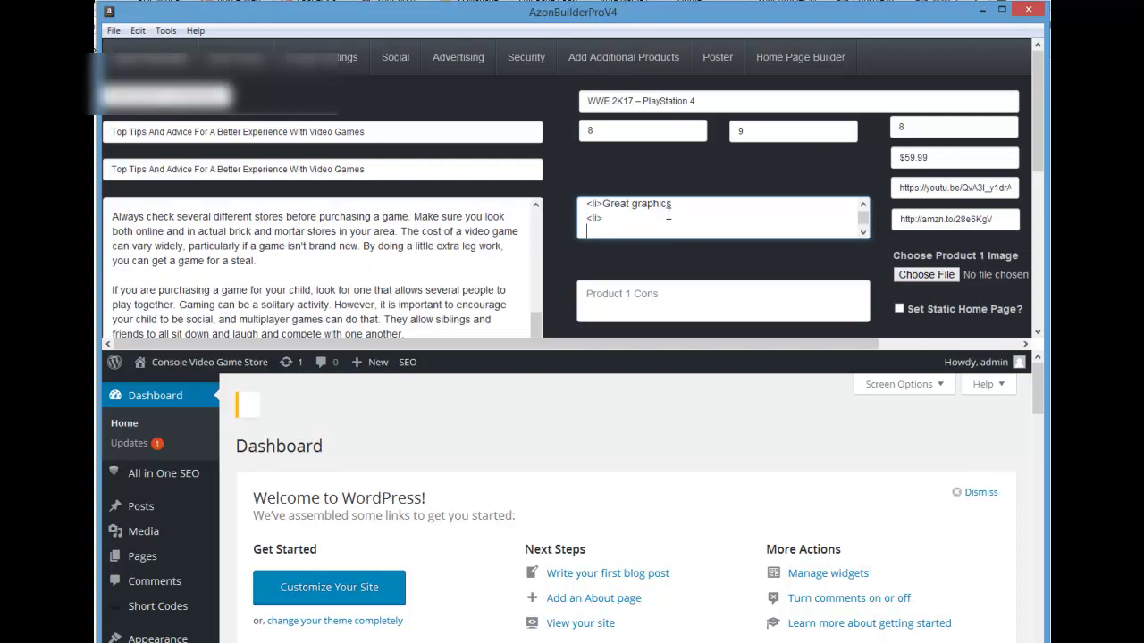
pyautogui.hotkey('ctrl', 'v')
pyautogui.write('Fun to ')
pyautogui.write('play <li>')
pyautogui.write('Easy')
# Step: Enter the product 1 cons on three lines: "<li>Price is high", "<li>Alot of commands to learn" and "<li>Difficult"
pyautogui.click(596, 286)
pyautogui.write('<li>')
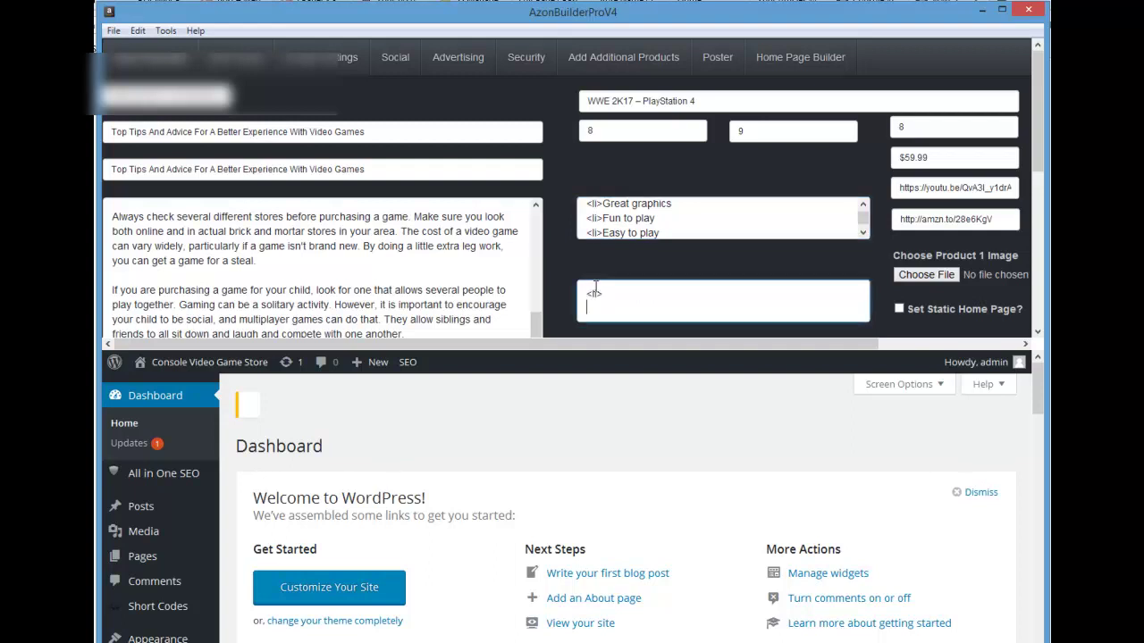
pyautogui.press('Return')
pyautogui.hotkey('ctrl', 'v')
pyautogui.press('Return')
pyautogui.hotkey('ctrl', 'v')
pyautogui.click(608, 286)
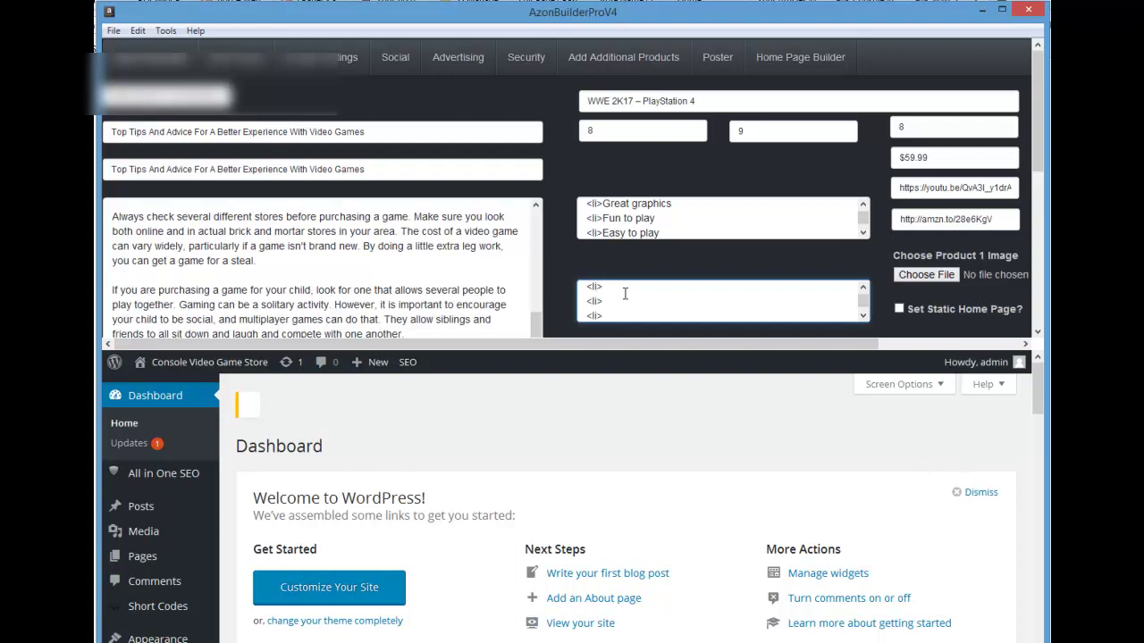
pyautogui.write('Price is high')
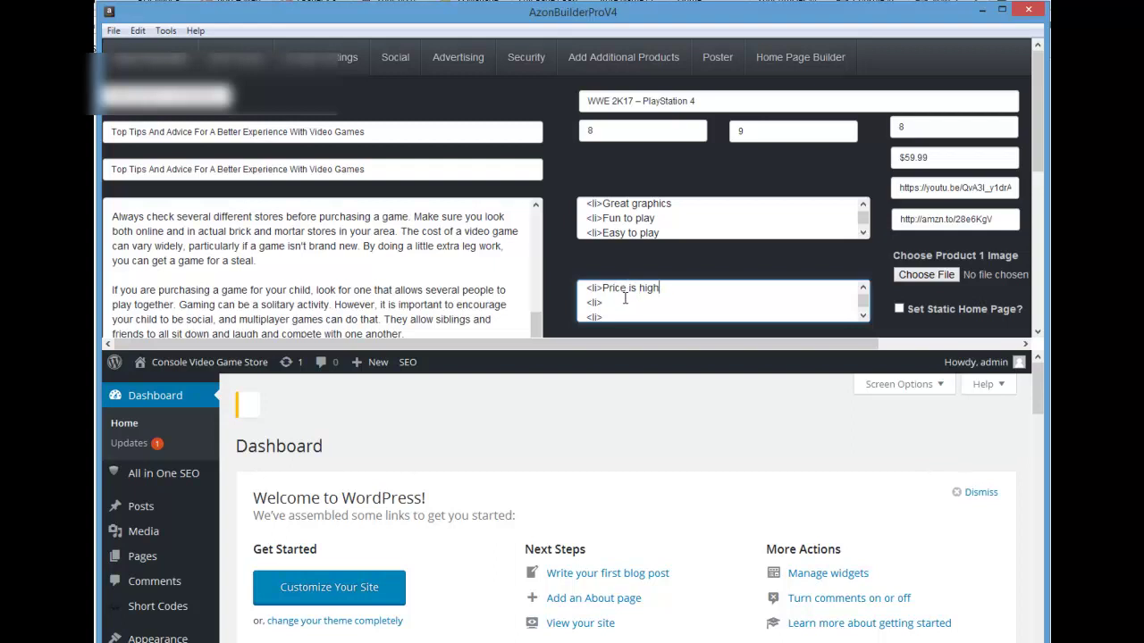
pyautogui.write('<li>Alot of commands to learn <li>Difficult')
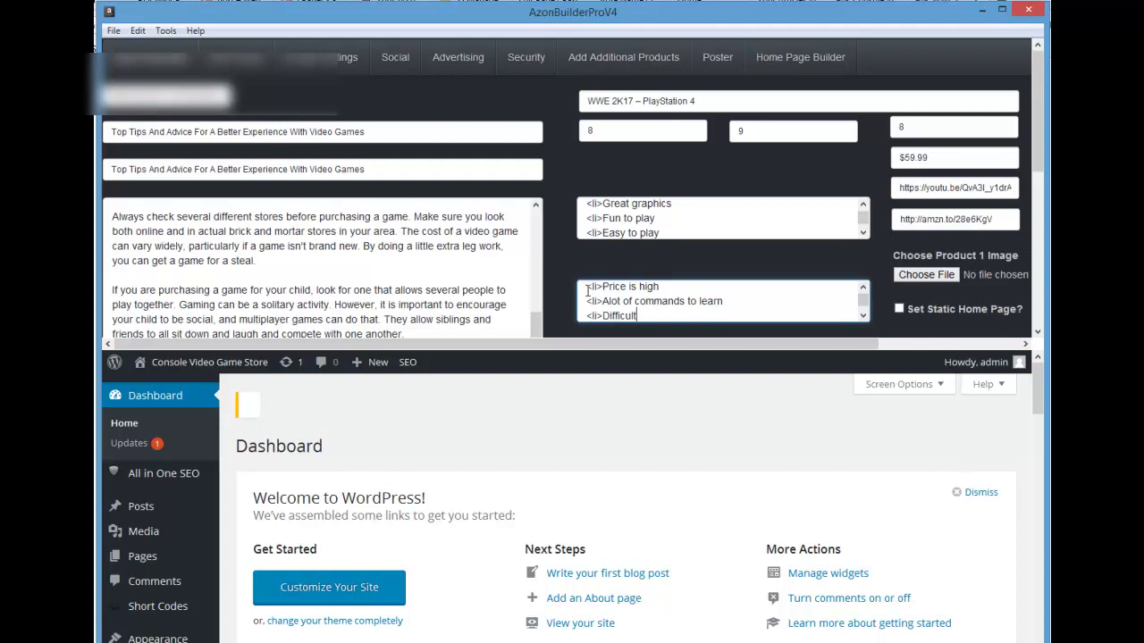
# Step: Paste the WWE 2K17 description ending in "popular Superstars and Legends" as the product 1 review summary
pyautogui.scroll(-1, 757, 268)
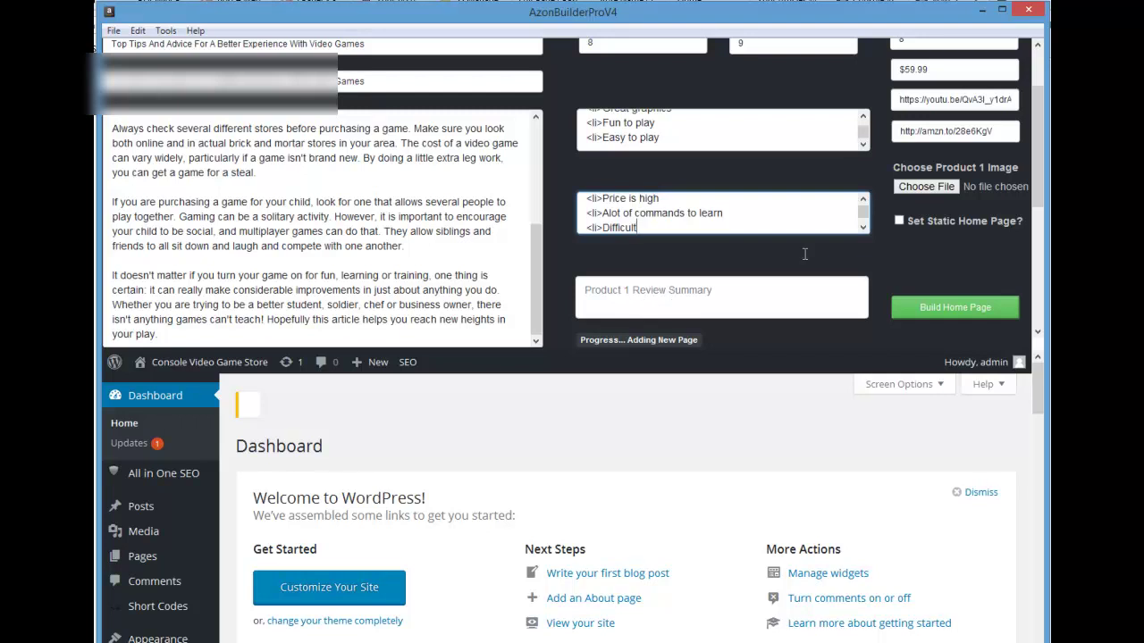
pyautogui.press('Tab')
pyautogui.hotkey('ctrl', 'v')
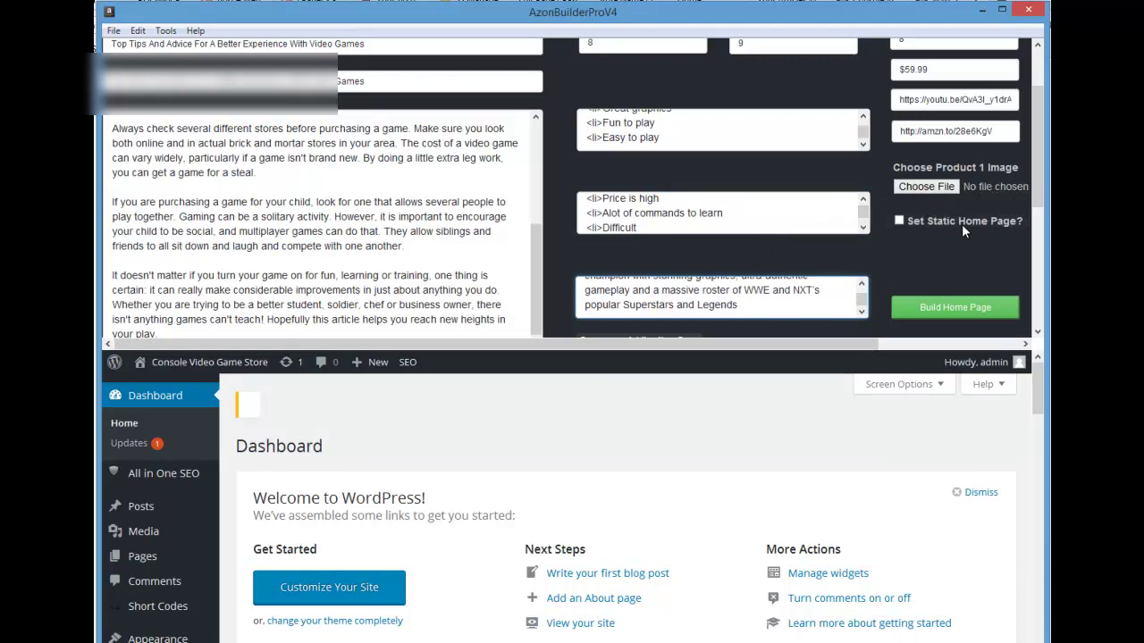
# Step: Choose the 61Lin7RcFqL file as the product 1 image and enable the static home page option
pyautogui.moveTo(960, 247); pyautogui.dragTo(926, 187)
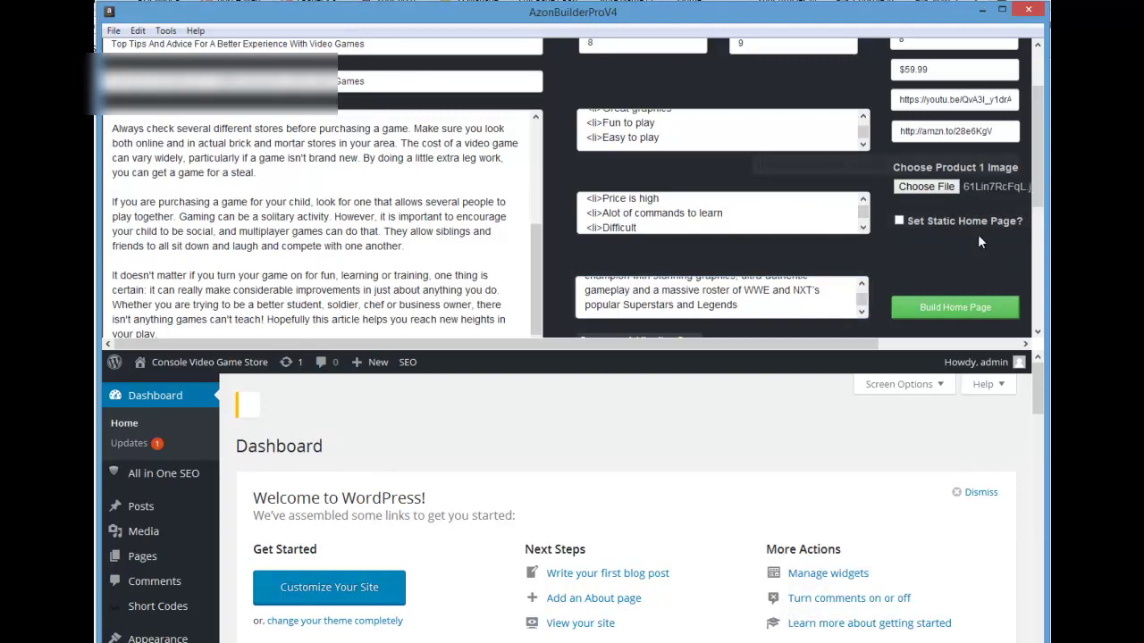
pyautogui.click(900, 221)
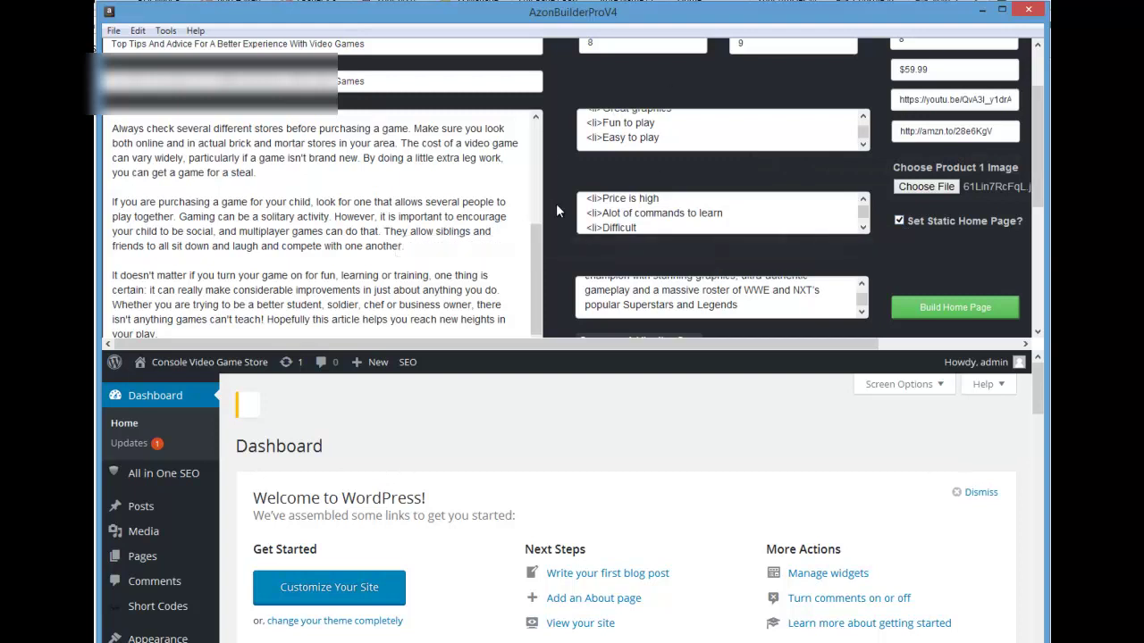
# Step: Review the completed home page form, including the titles, introduction article, product 1 ratings, pros, cons and review summary
pyautogui.scroll(-5, 556, 210)
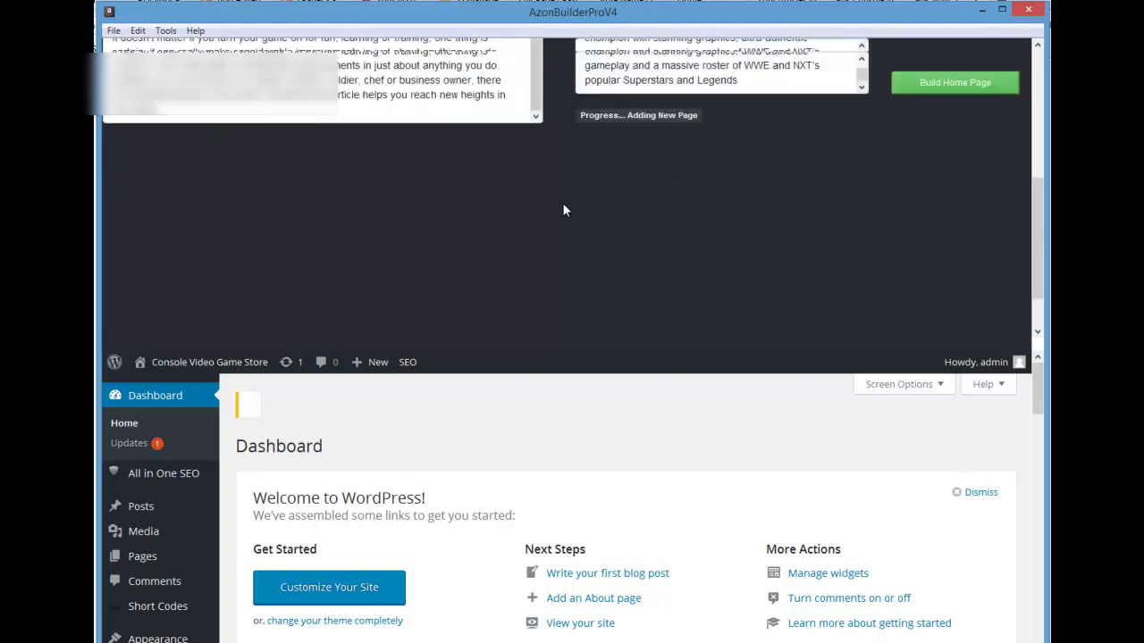
pyautogui.scroll(8, 563, 205)
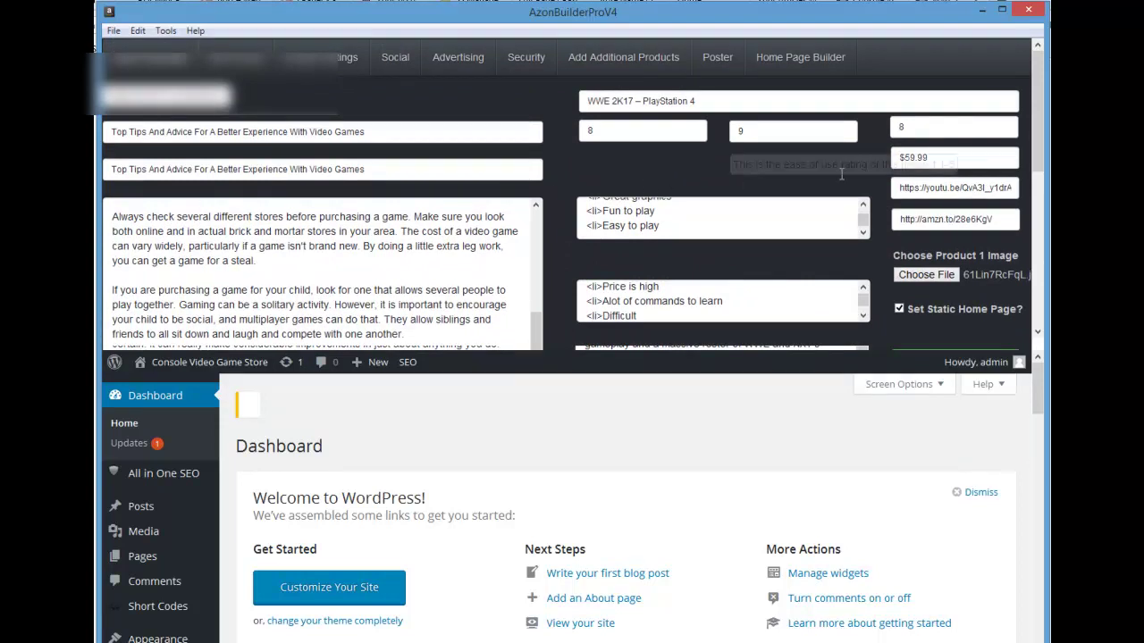
pyautogui.scroll(-2, 742, 178)
pyautogui.scroll(-2, 623, 254)
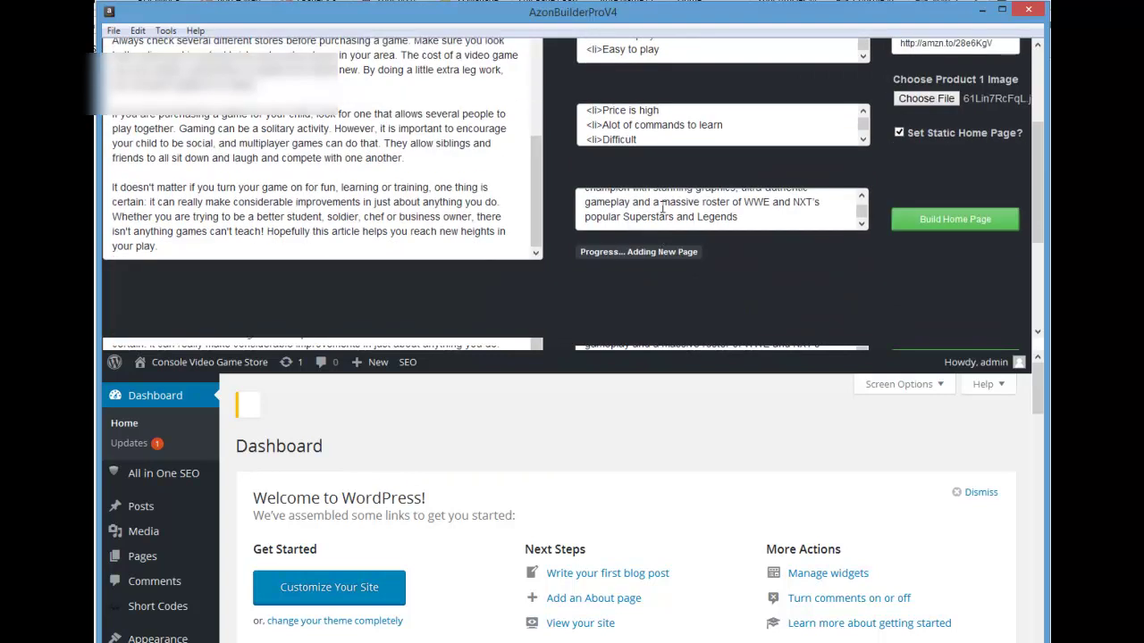
pyautogui.scroll(3, 414, 191)
pyautogui.scroll(1, 558, 230)
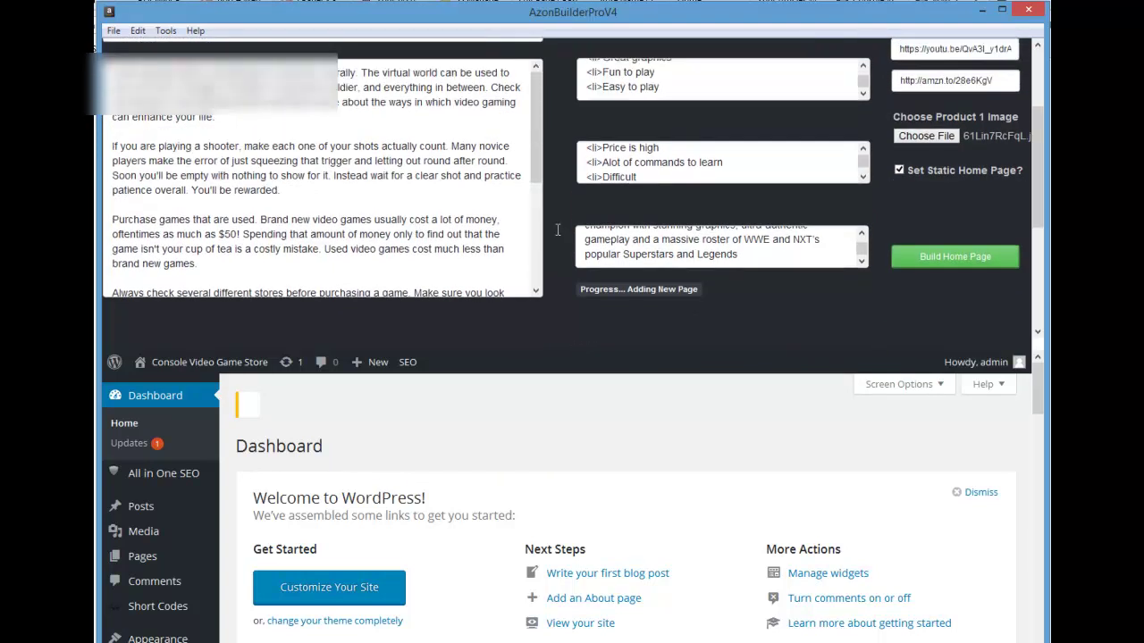
pyautogui.scroll(3, 558, 230)
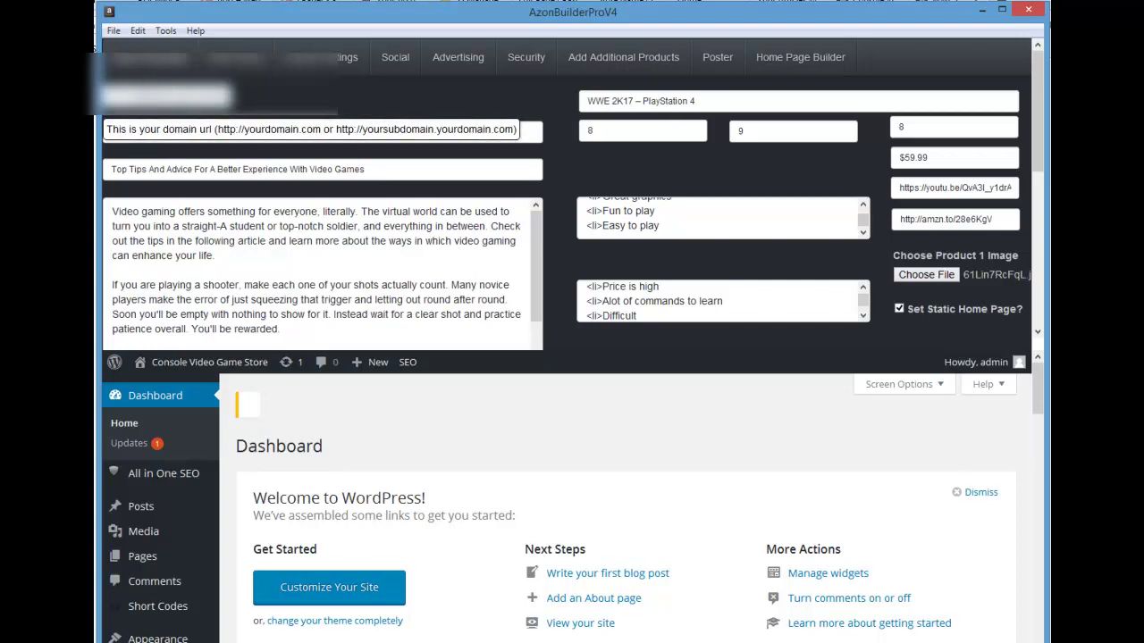
# Step: Build the static home page titled "Top Tips And Advice For A Better Experience With Video Games" from the completed form
pyautogui.click(263, 130)
pyautogui.write('Top Tips And Advice For A Better Experience With Video Games')
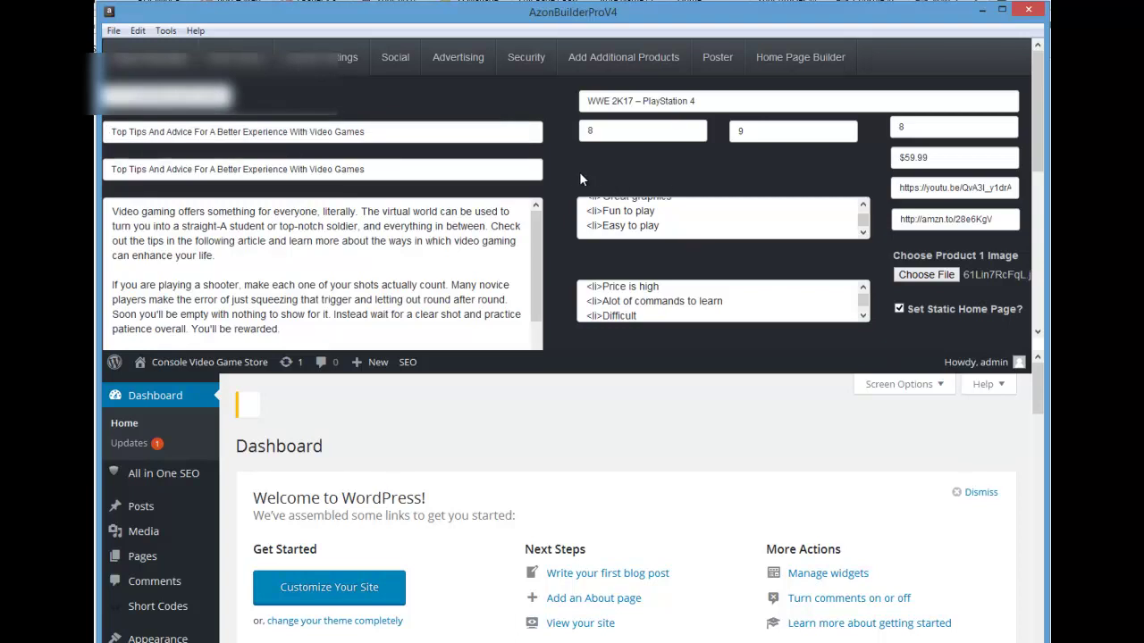
pyautogui.scroll(-3, 578, 172)
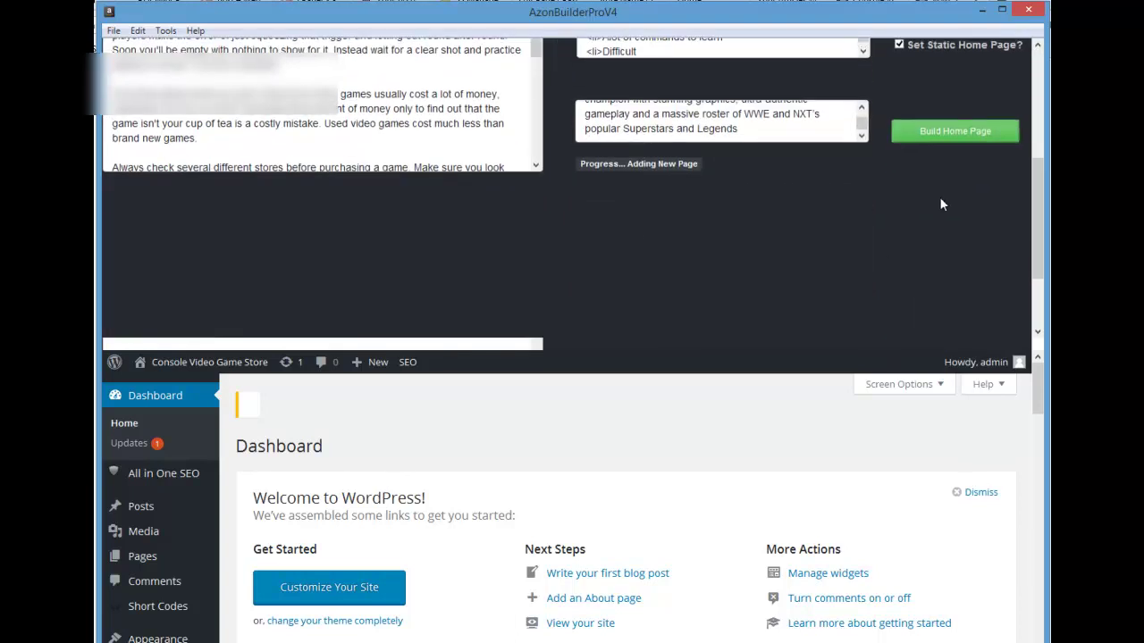
pyautogui.click(943, 134)
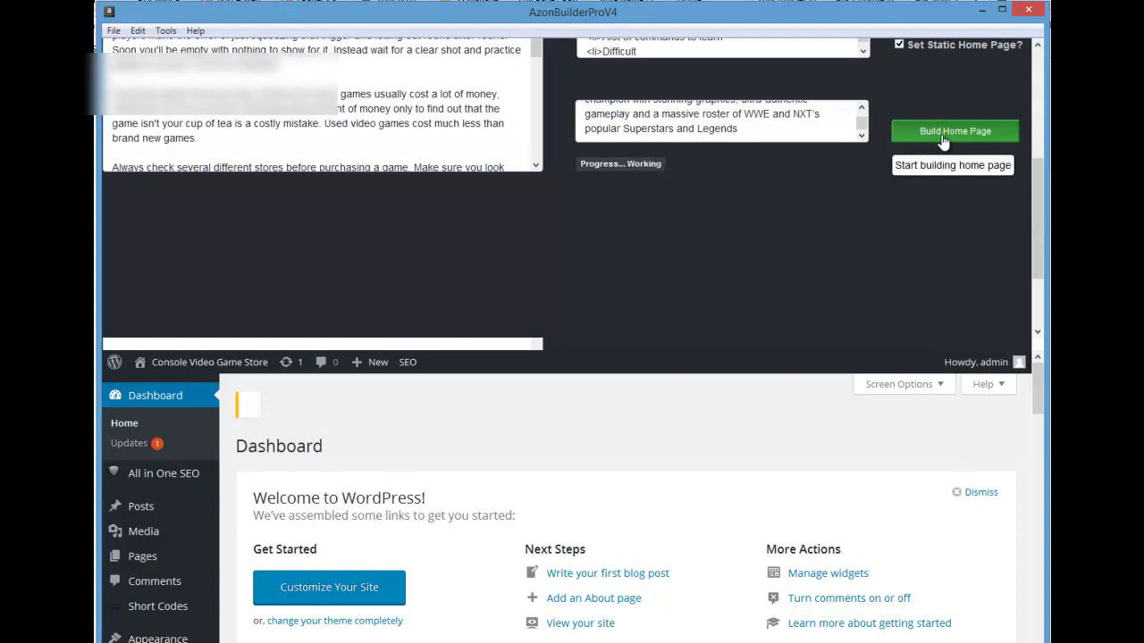